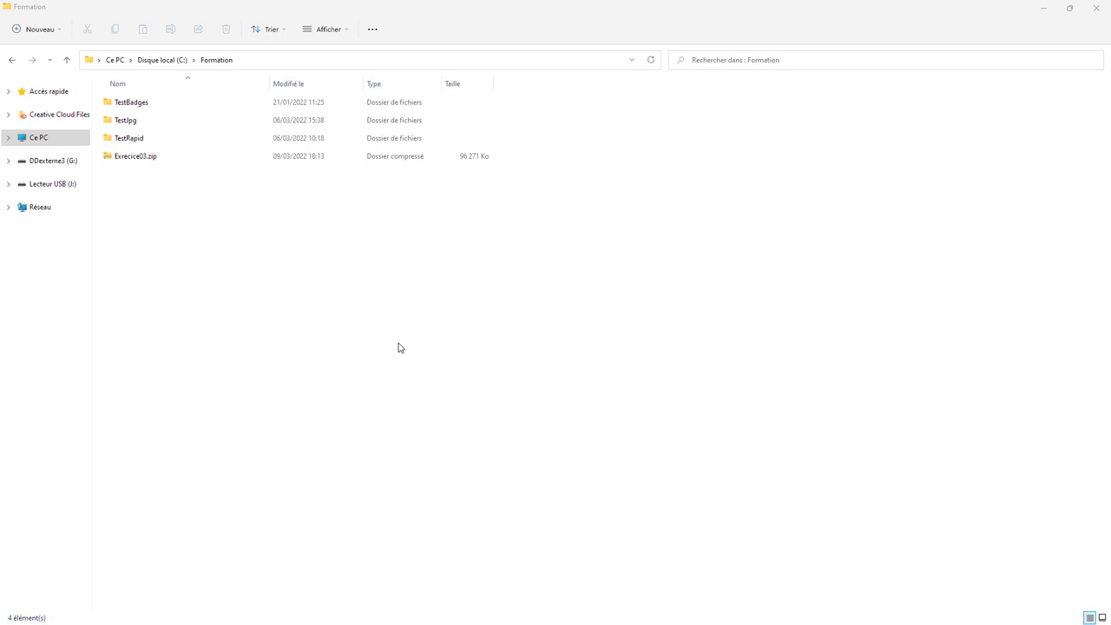
Step: Extract all of Exrecice03.zip into the proposed C:\Formation\Exrecice03 folder
right_click(147, 162)
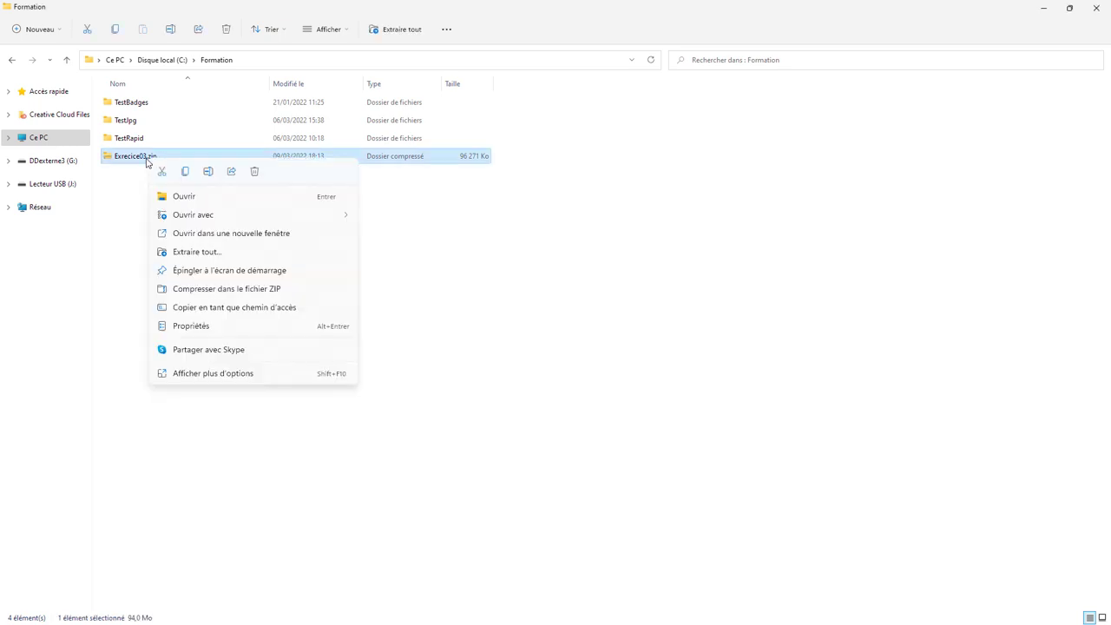
click(209, 255)
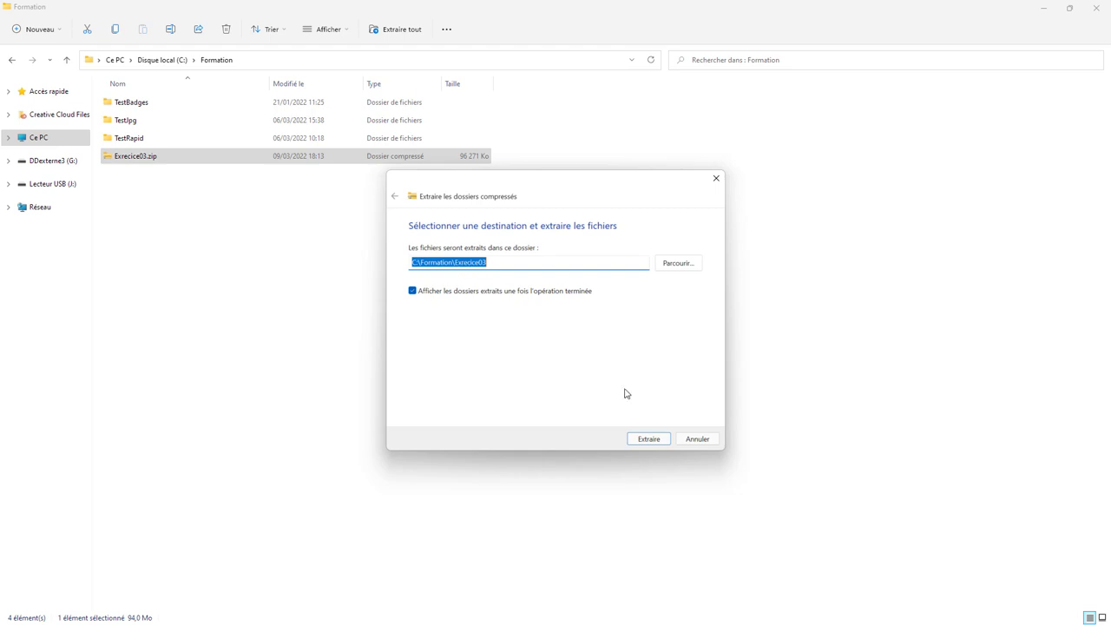
click(653, 441)
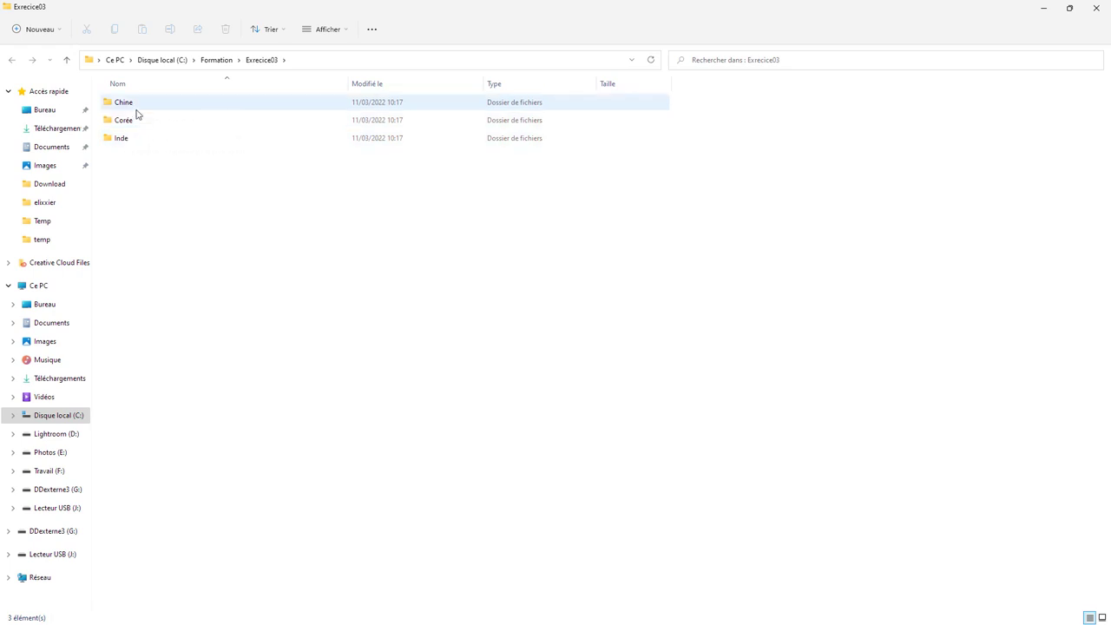
Step: Look inside the Chine and Corée folders, then open the Inde folder containing Inde.lrcat
double_click(135, 109)
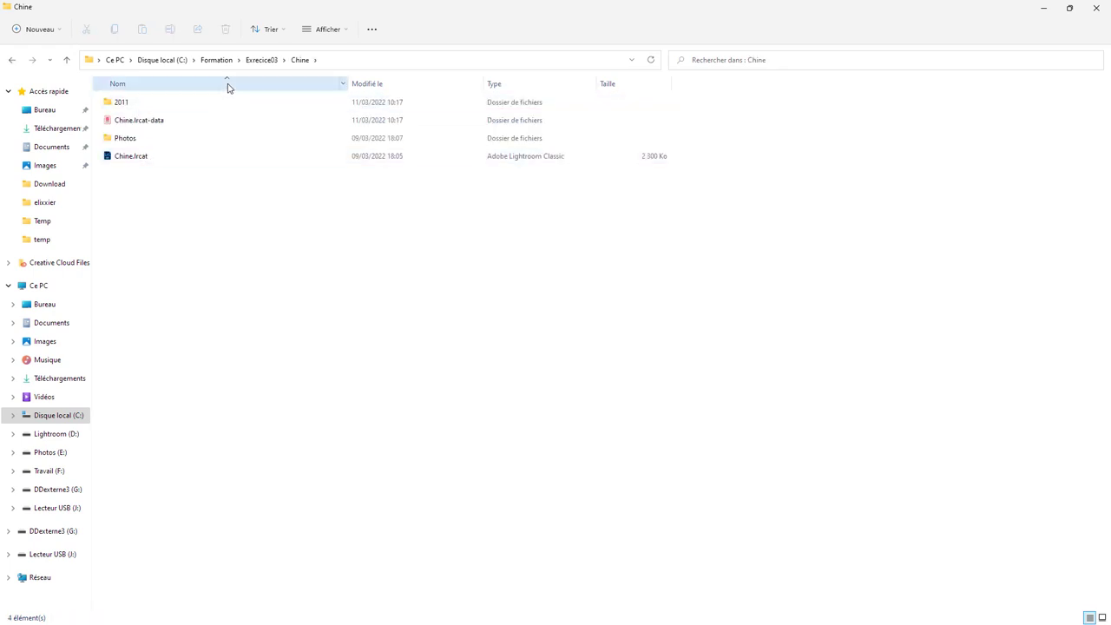
click(261, 60)
double_click(138, 124)
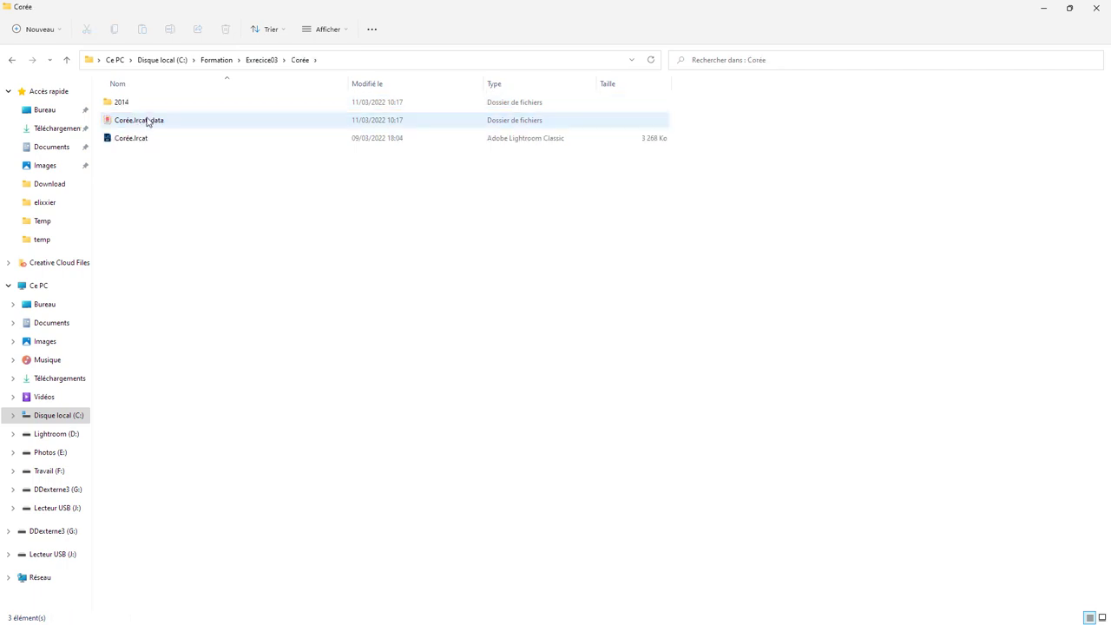
click(269, 60)
double_click(153, 139)
mouse_move(129, 120)
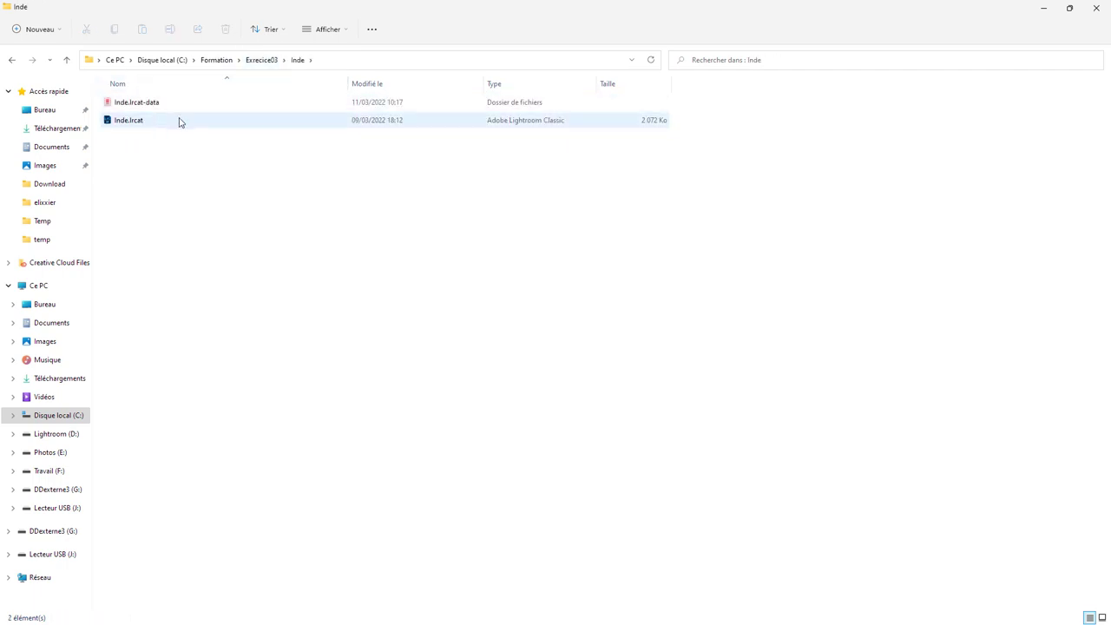
Step: Return from Inde to the Exrecice03 folder via the address-bar breadcrumb
click(259, 61)
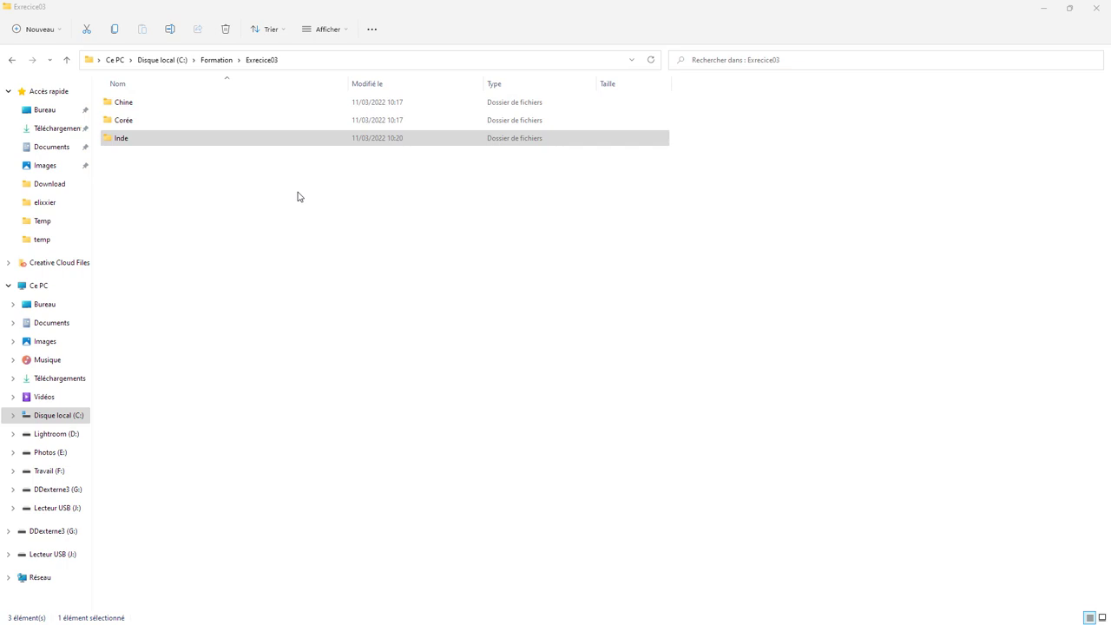
Step: Open the Inde folder and launch the Inde.lrcat catalog in Lightroom Classic
click(149, 143)
double_click(150, 142)
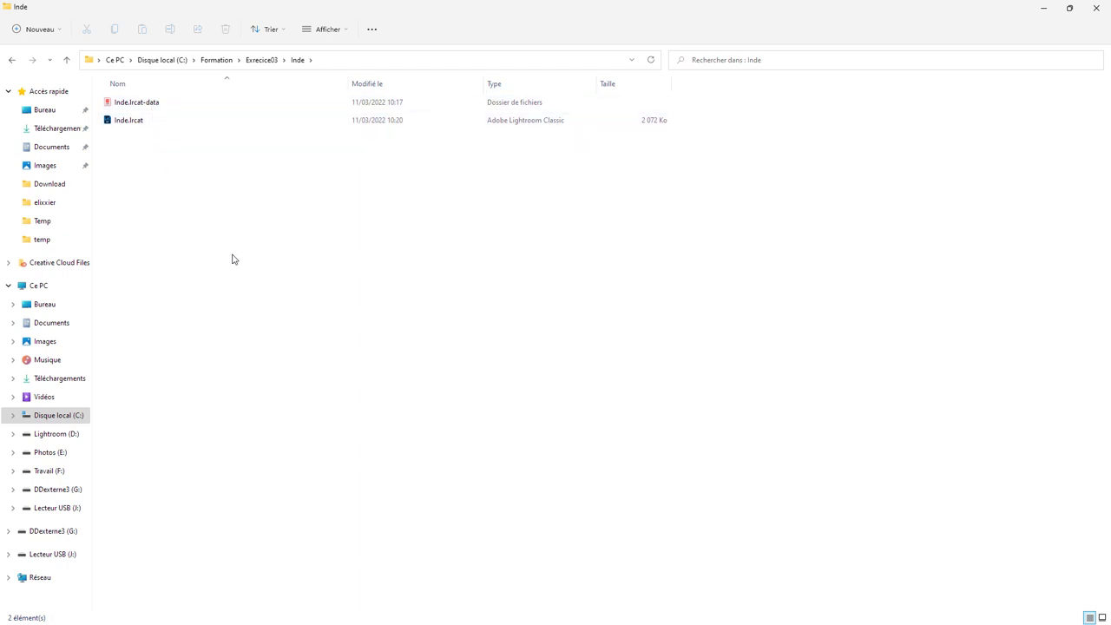
double_click(141, 120)
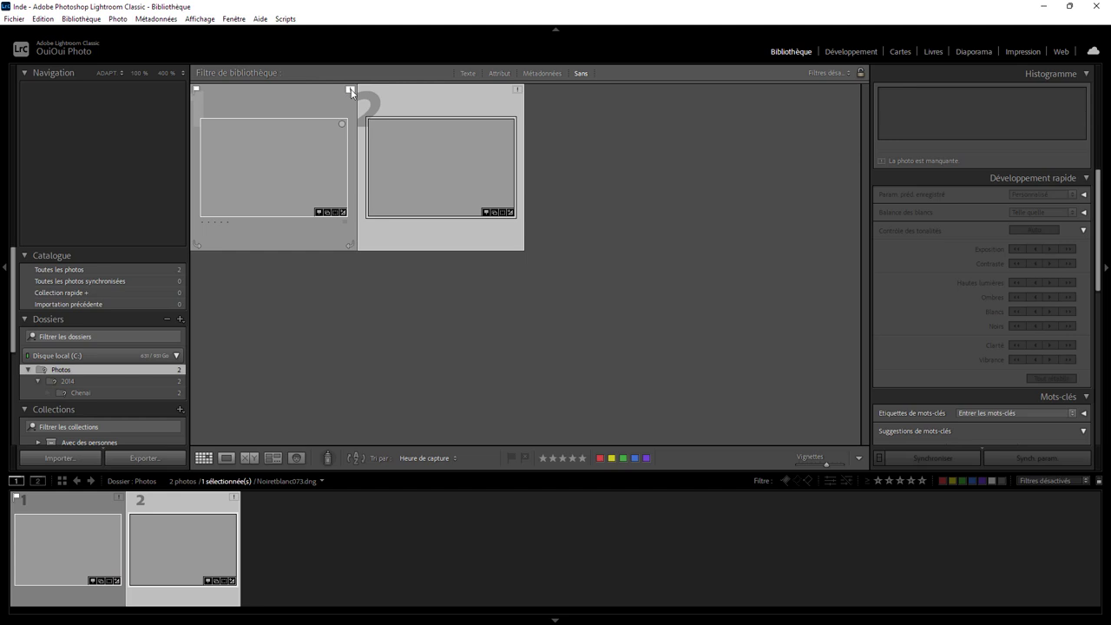
mouse_move(67, 381)
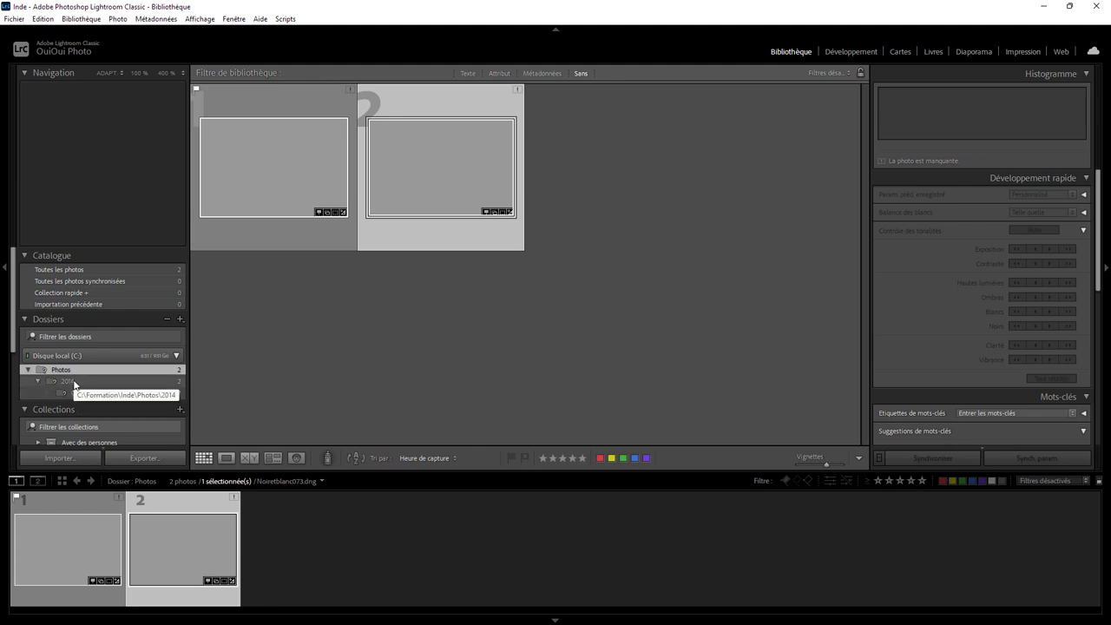
Step: Select the 2014 folder in the Dossiers panel to see where the two missing photos should be
click(73, 380)
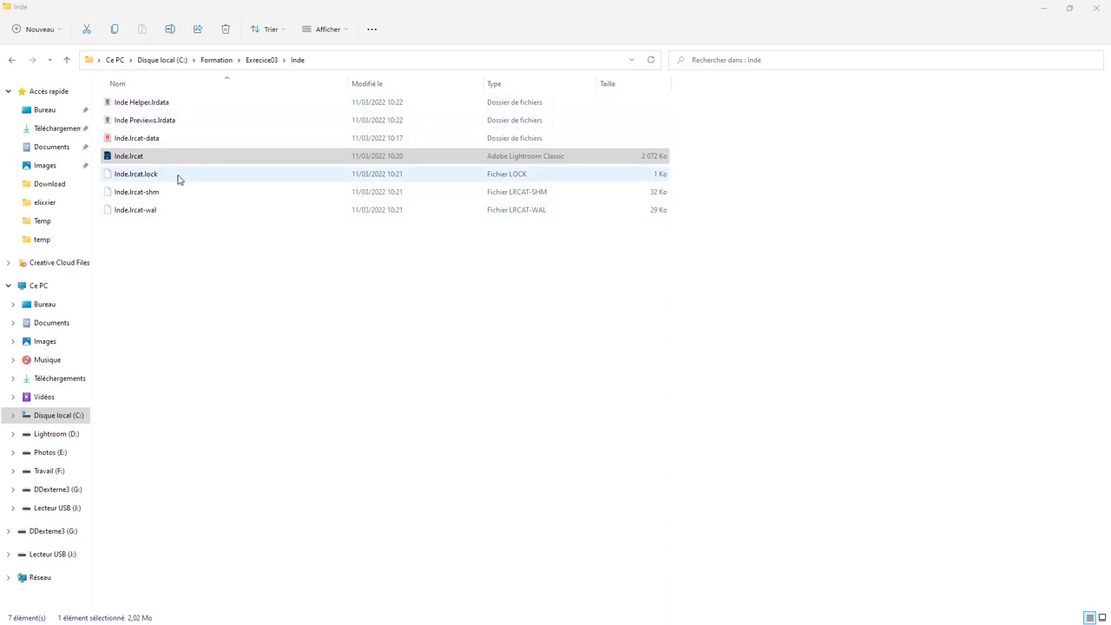
Step: Search Exrecice03 for 'Chenai' and select the result found under Corée\2014
click(264, 60)
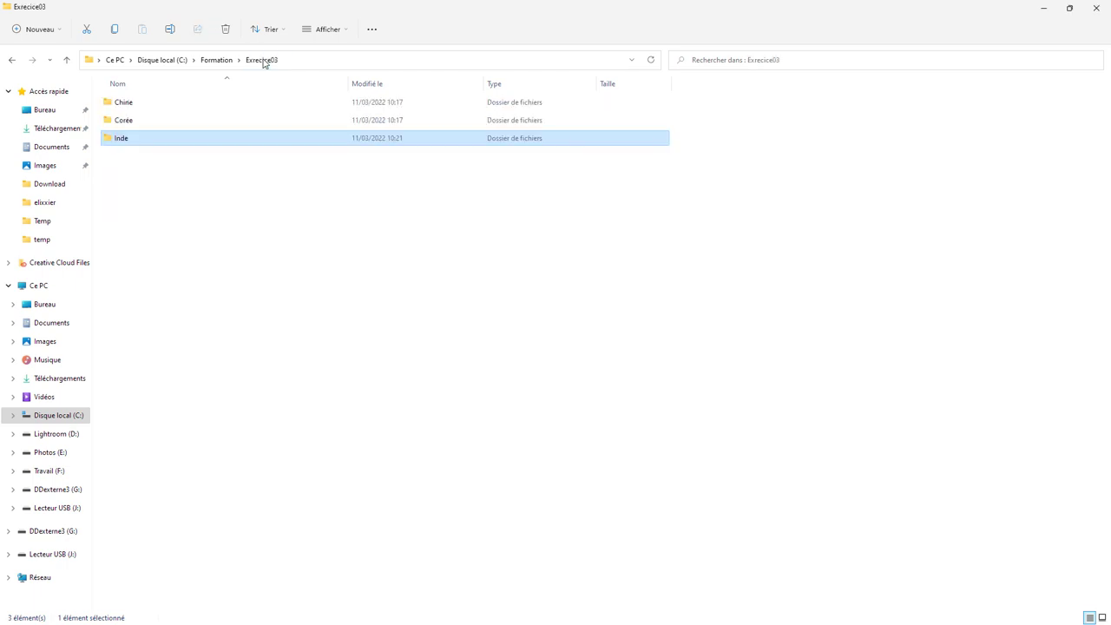
click(903, 59)
text(Chenai)
key(Return)
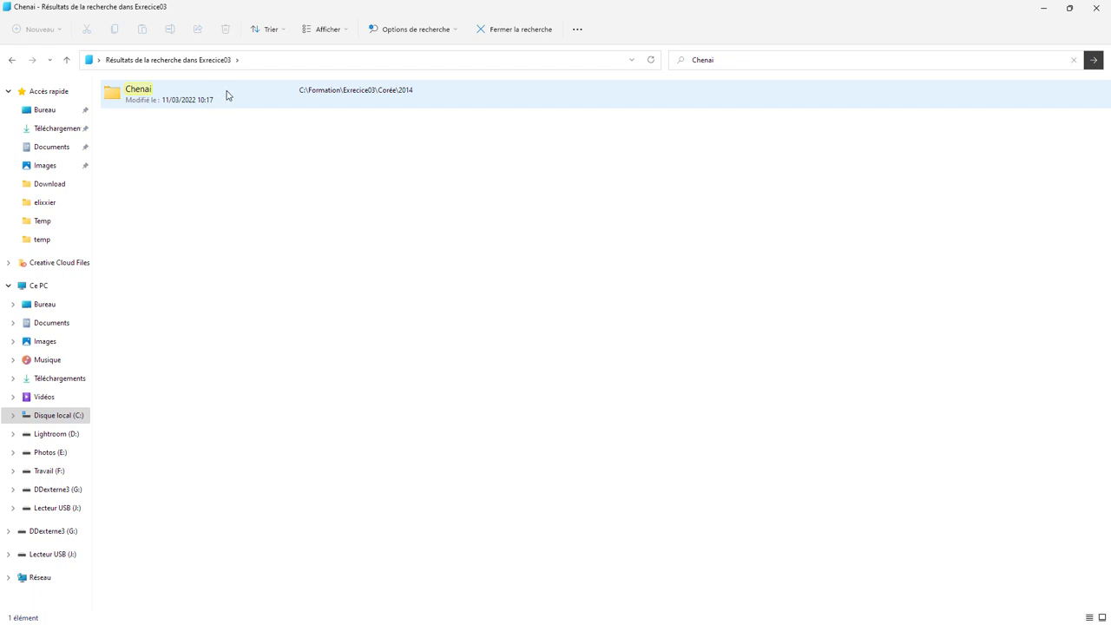
click(231, 100)
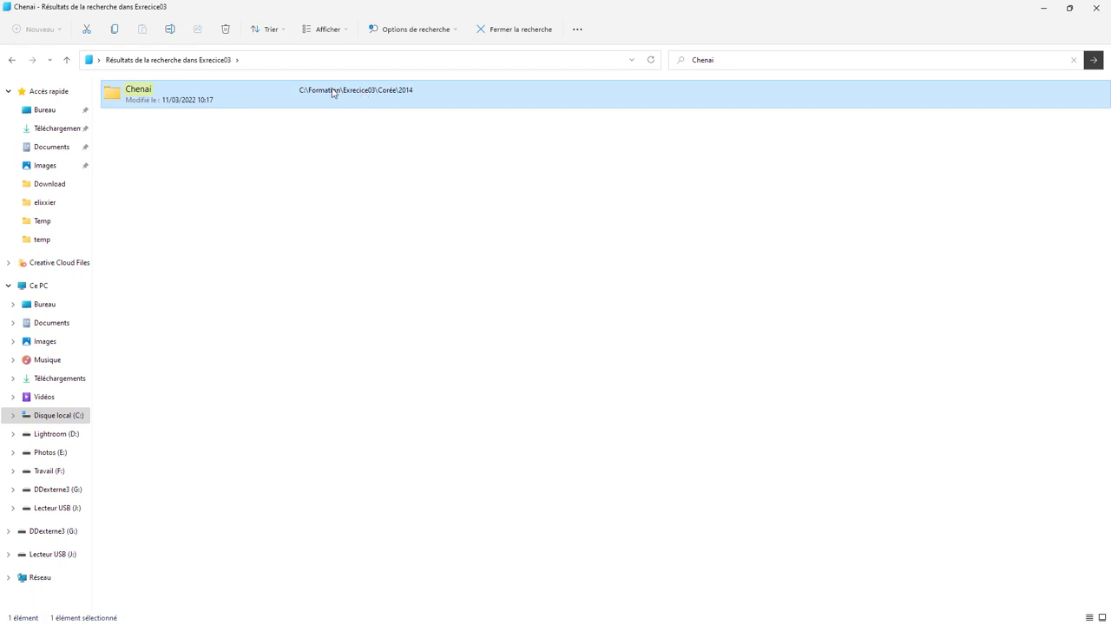
Step: Copy the Chenai folder from Exrecice03\Corée\2014
click(12, 60)
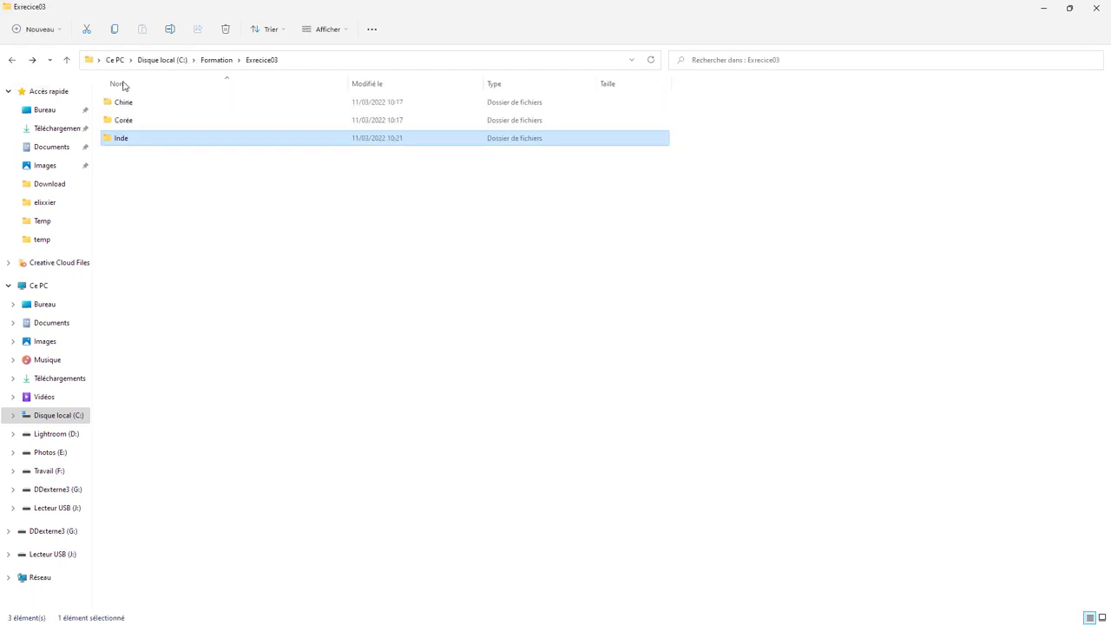
double_click(184, 122)
double_click(142, 108)
click(144, 106)
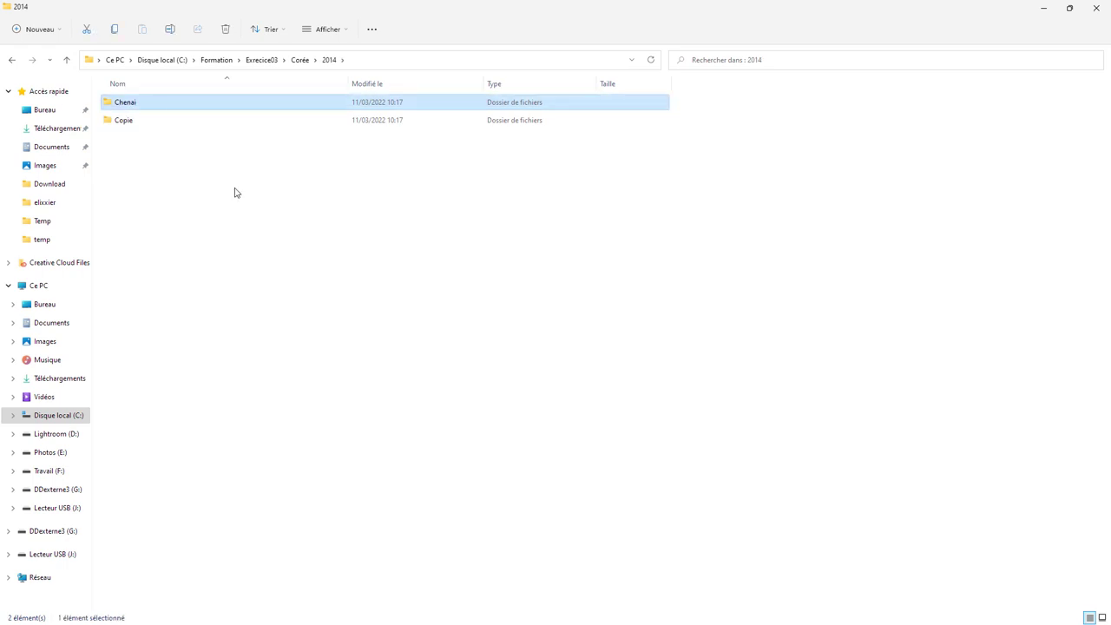
key(ctrl+c)
Step: Create a new folder named 'Photos' inside the Inde folder
click(266, 60)
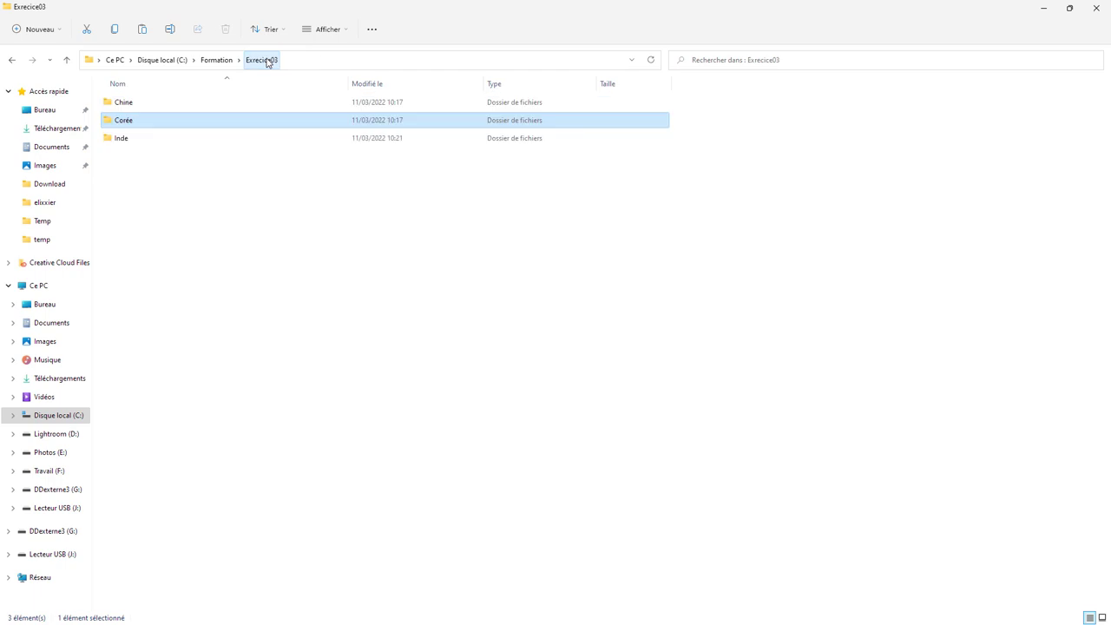
double_click(163, 137)
right_click(220, 263)
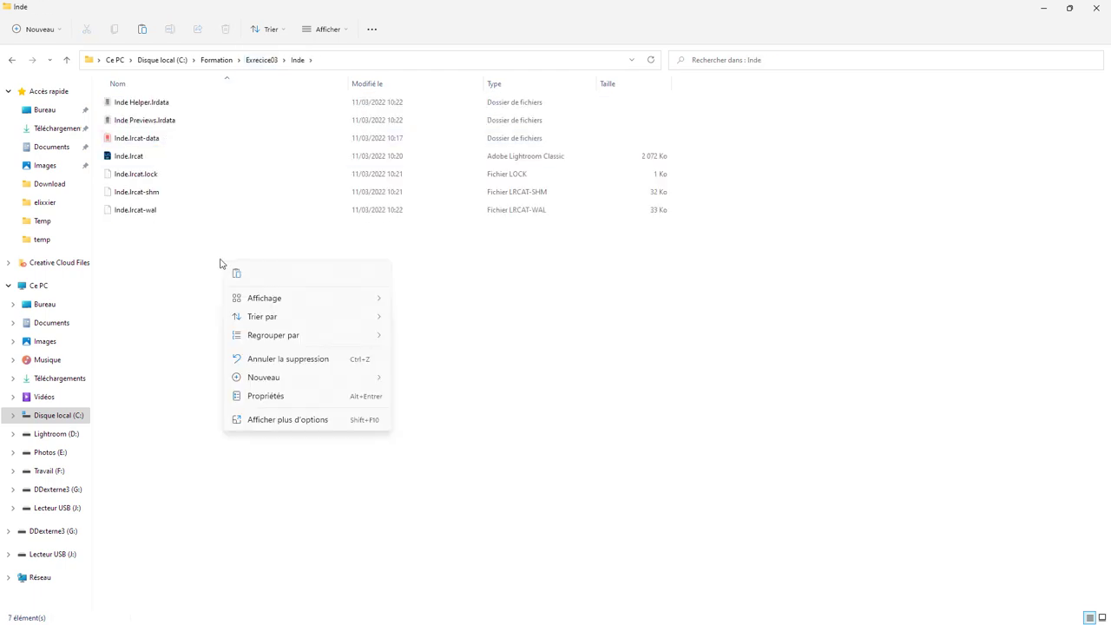
click(431, 385)
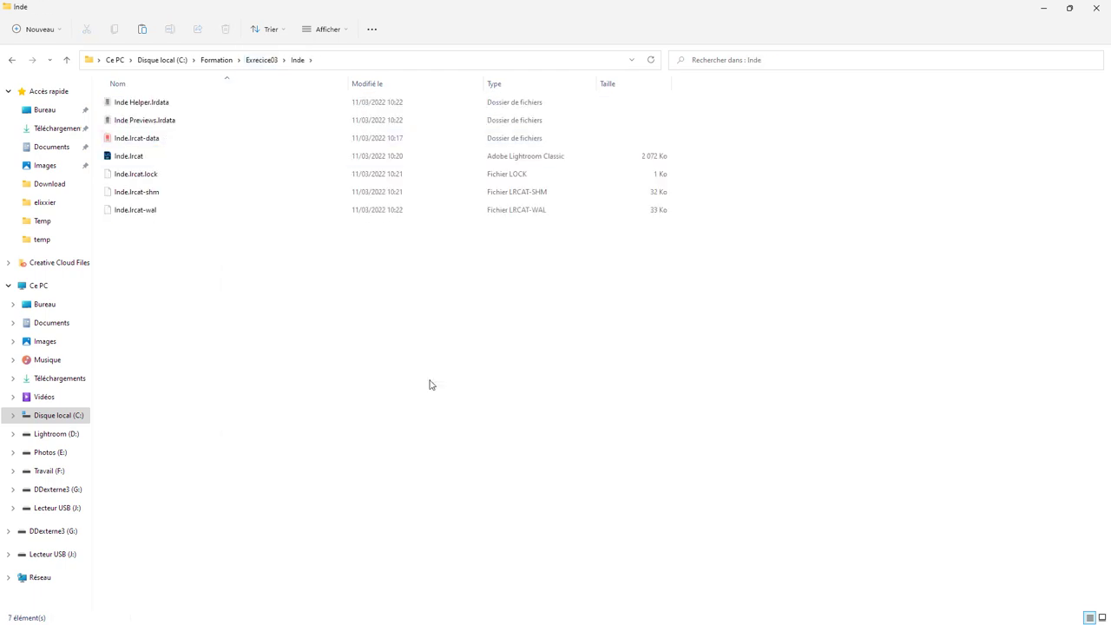
text(Photos)
key(Return)
Step: Create a '2014' subfolder inside Photos and paste the Chenai folder into it
right_click(164, 160)
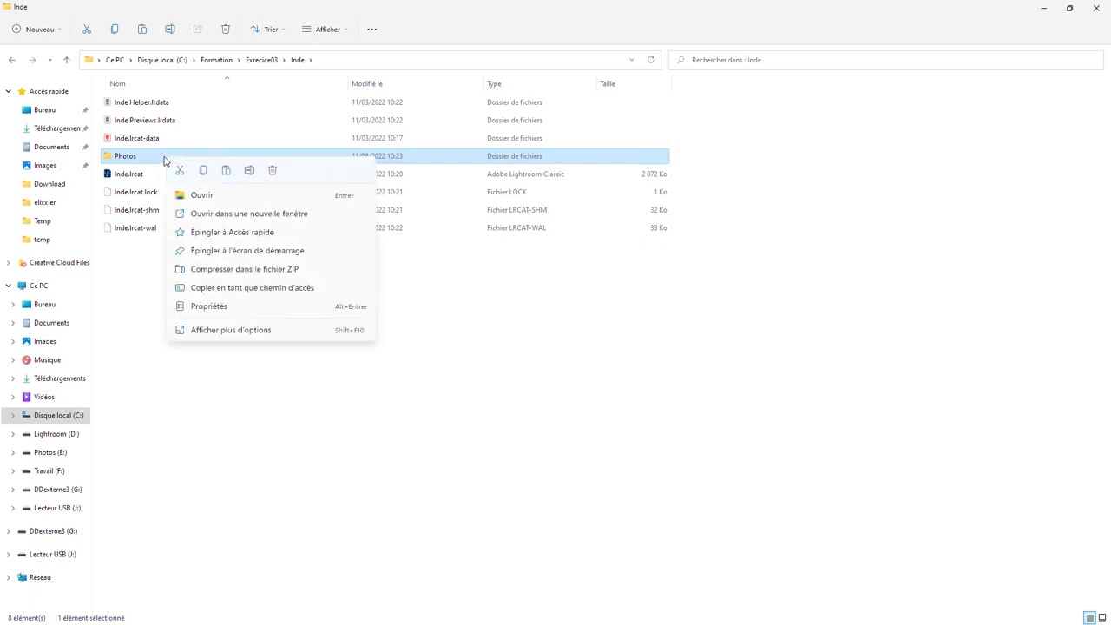
double_click(143, 163)
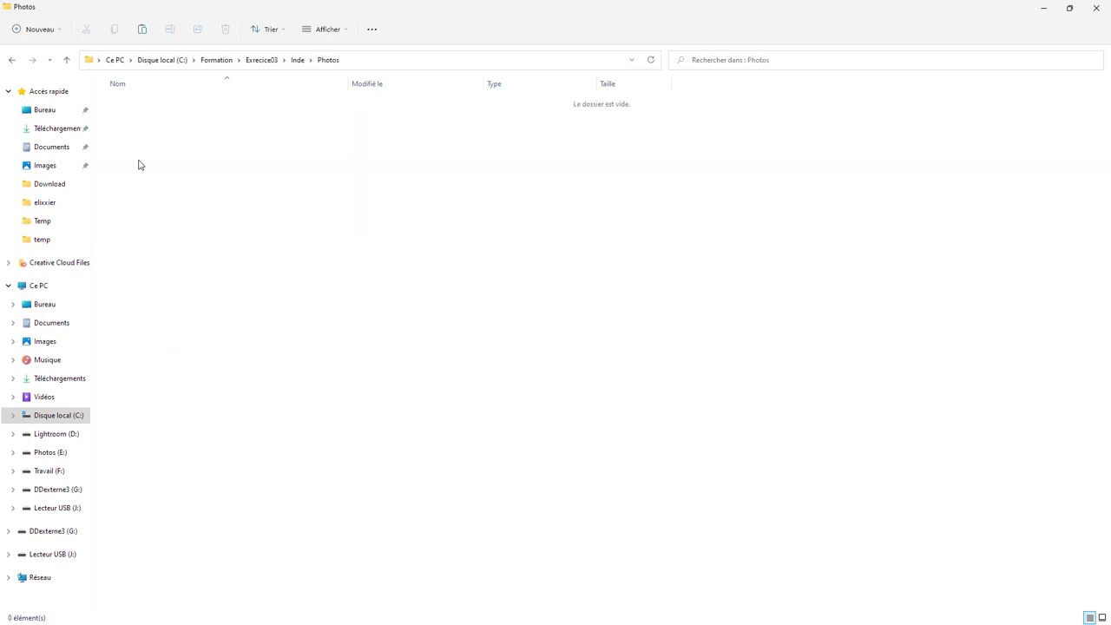
right_click(187, 182)
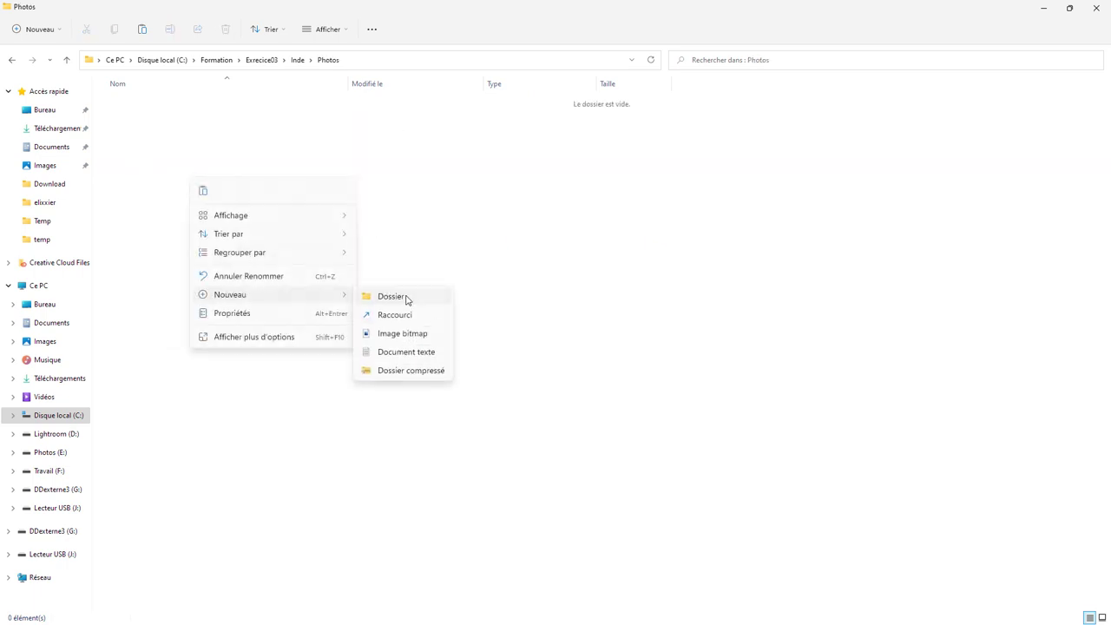
click(407, 299)
text(2014)
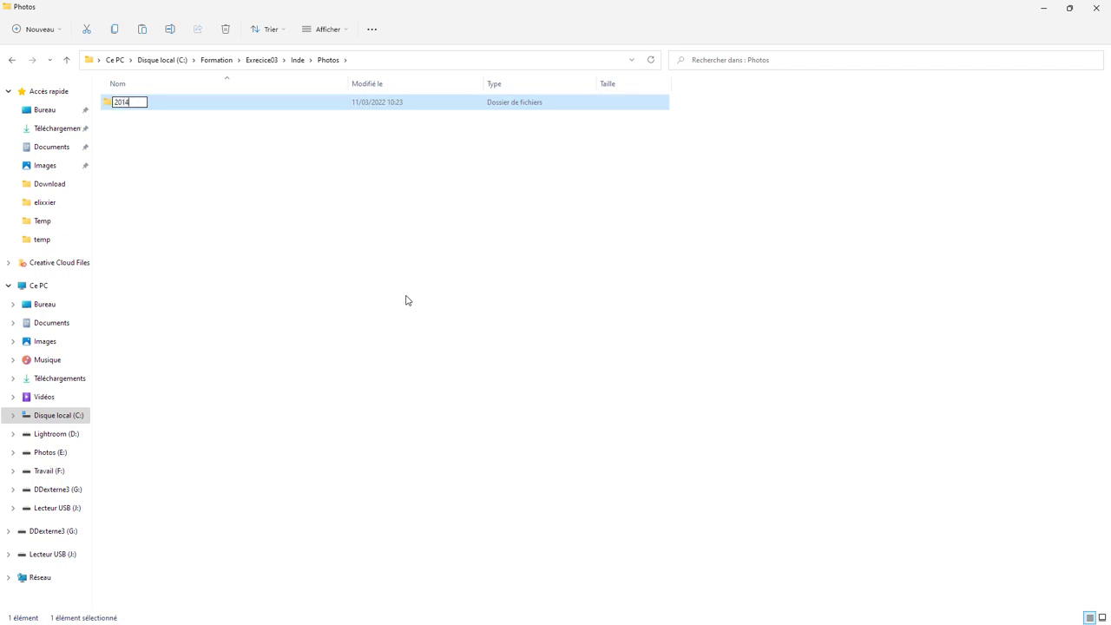
key(Return)
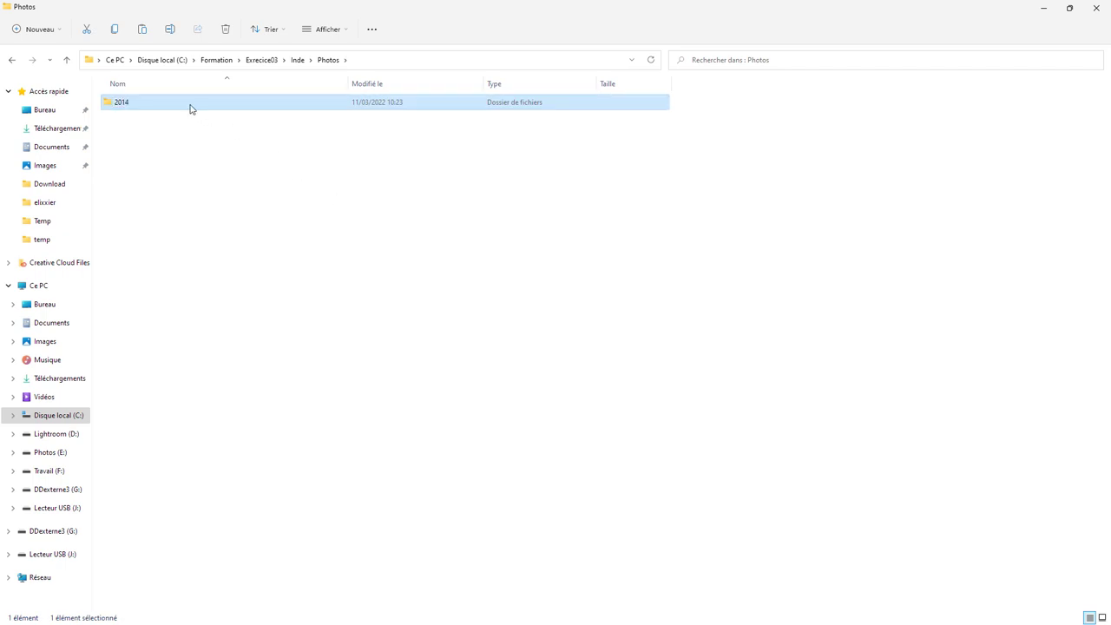
double_click(192, 108)
key(ctrl+v)
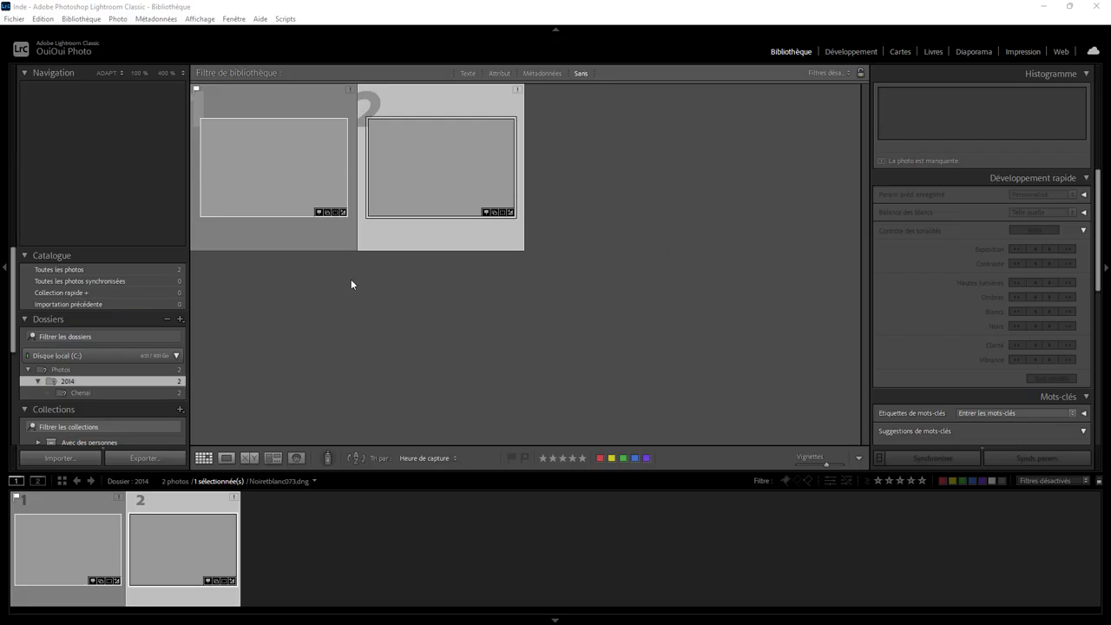
Step: Show the Photos folder in the Dossiers panel, expected at C:\Formation\Inde\Photos
click(96, 372)
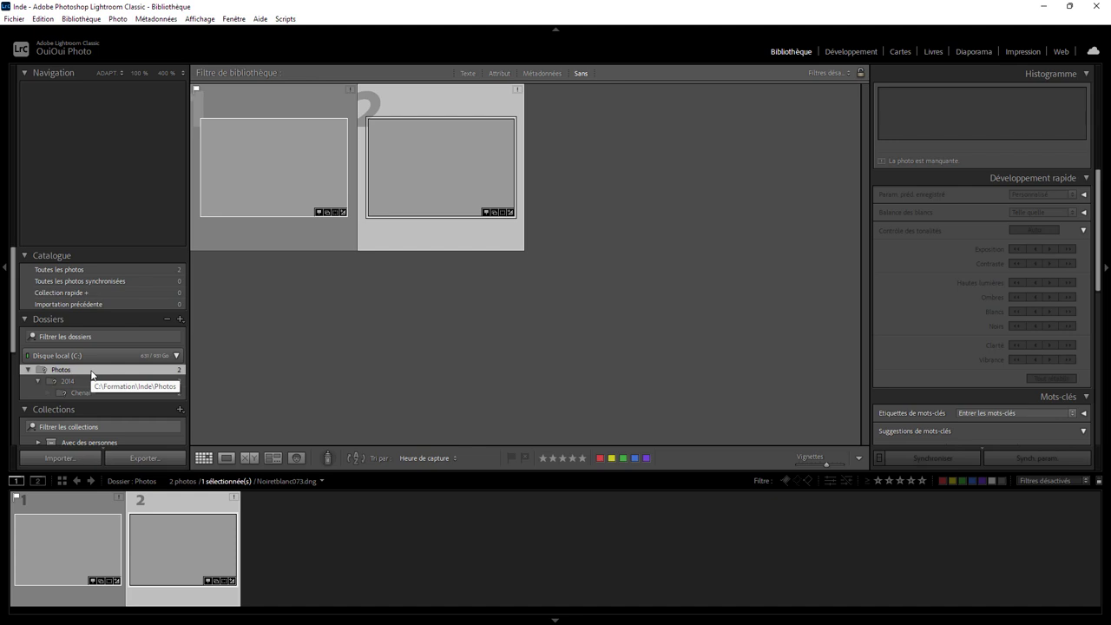
Step: Relink the missing Photos folder to Exrecice03\Inde\Photos so both photos reappear
right_click(91, 374)
click(107, 378)
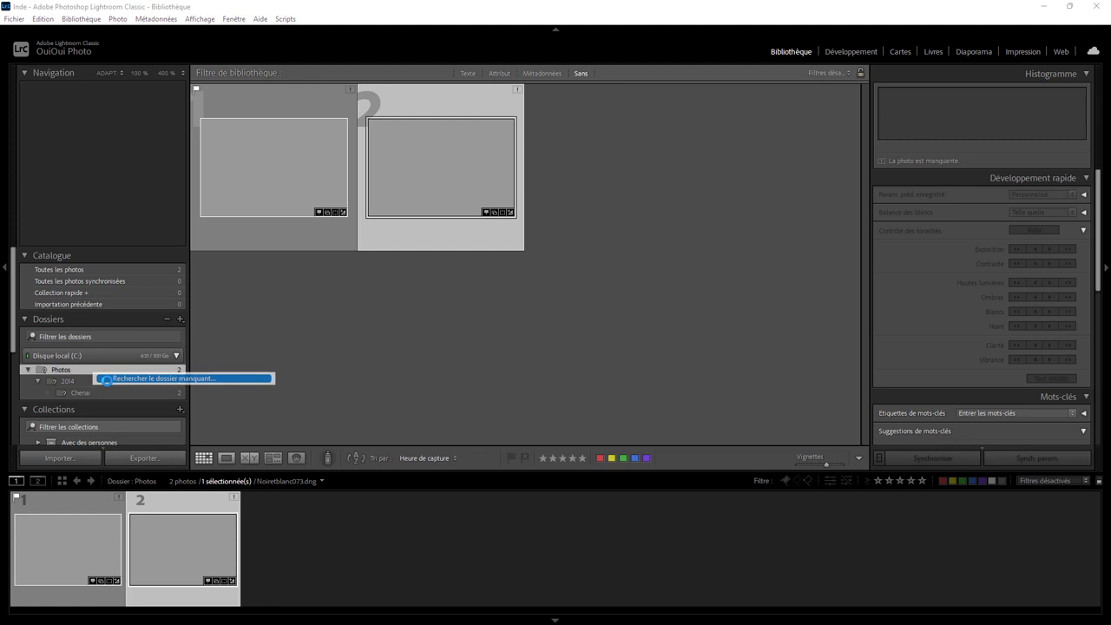
double_click(156, 119)
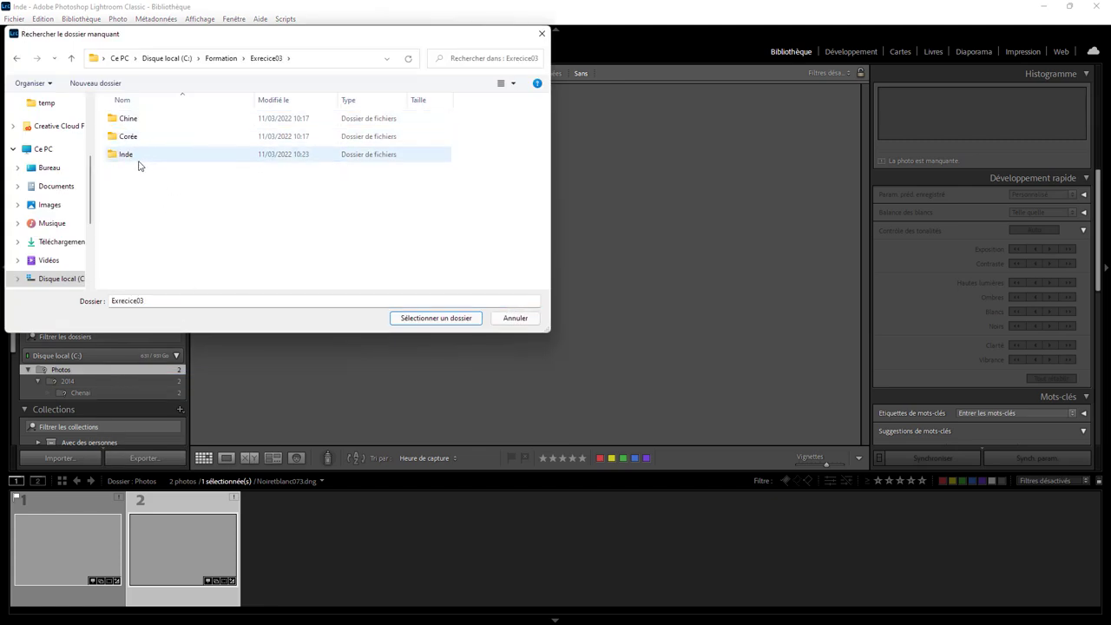
click(136, 160)
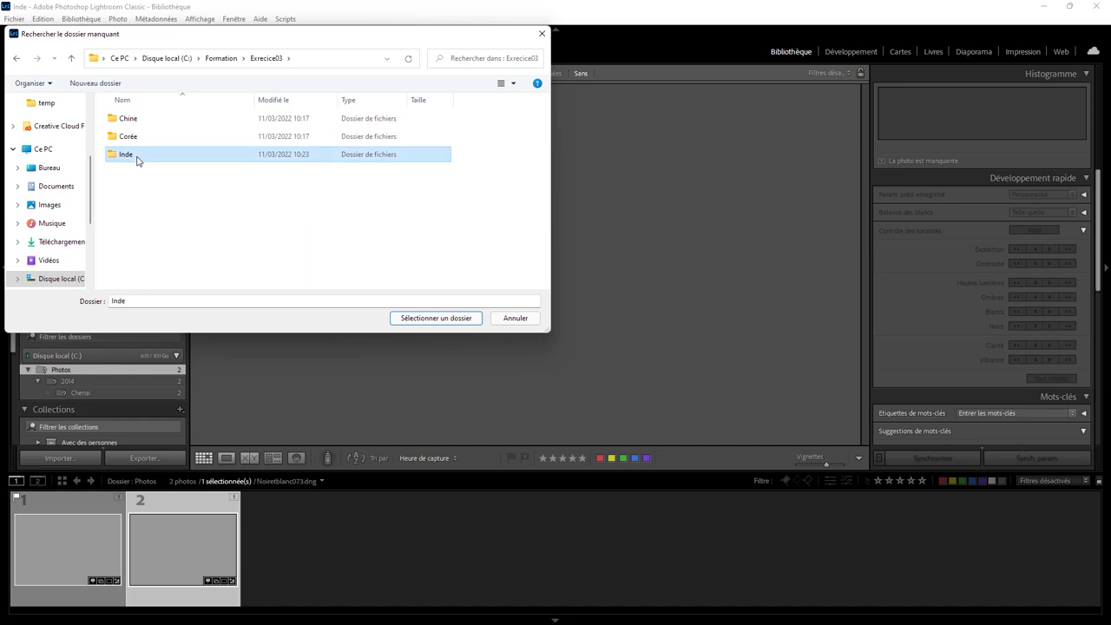
double_click(136, 159)
click(137, 176)
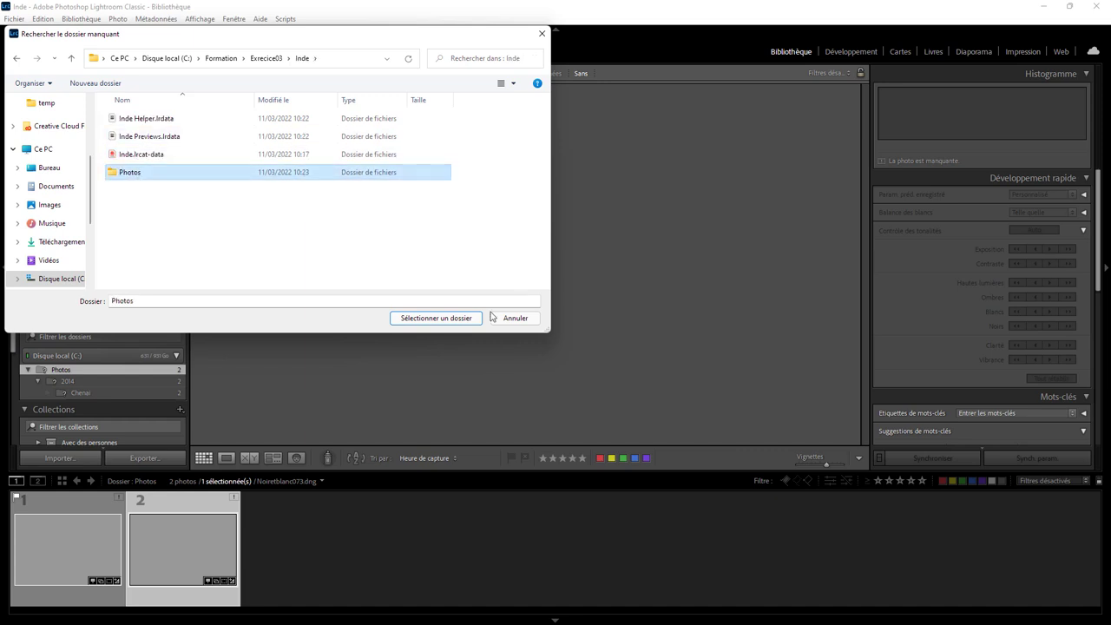
click(460, 317)
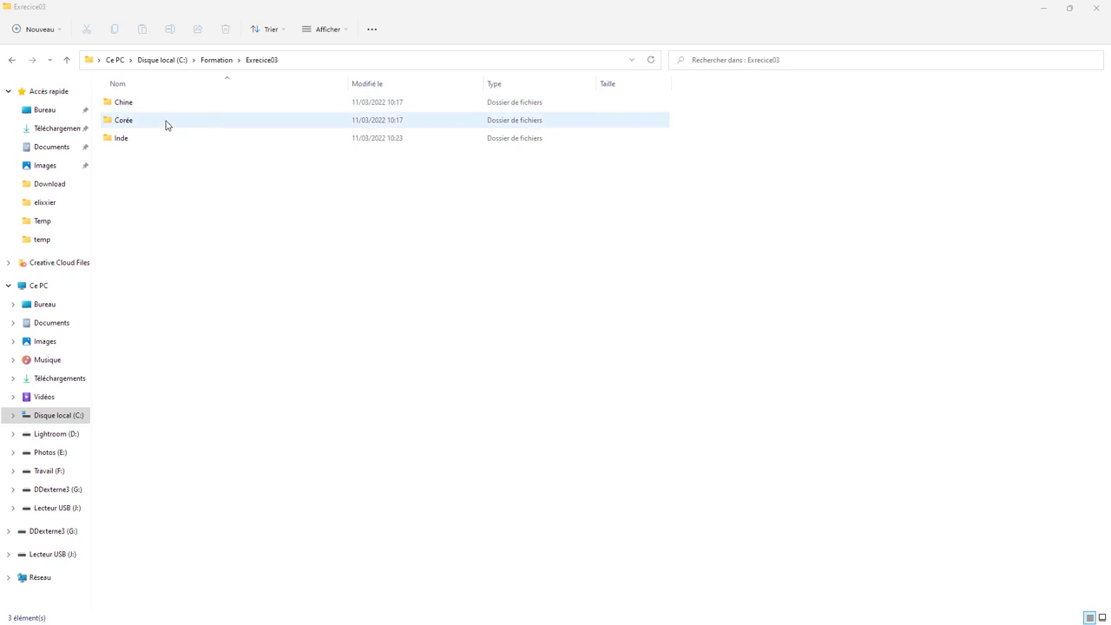
Step: Browse Exrecice03\Corée and its 2014 folder, then relaunch Lightroom with Corée.lrcat
double_click(167, 125)
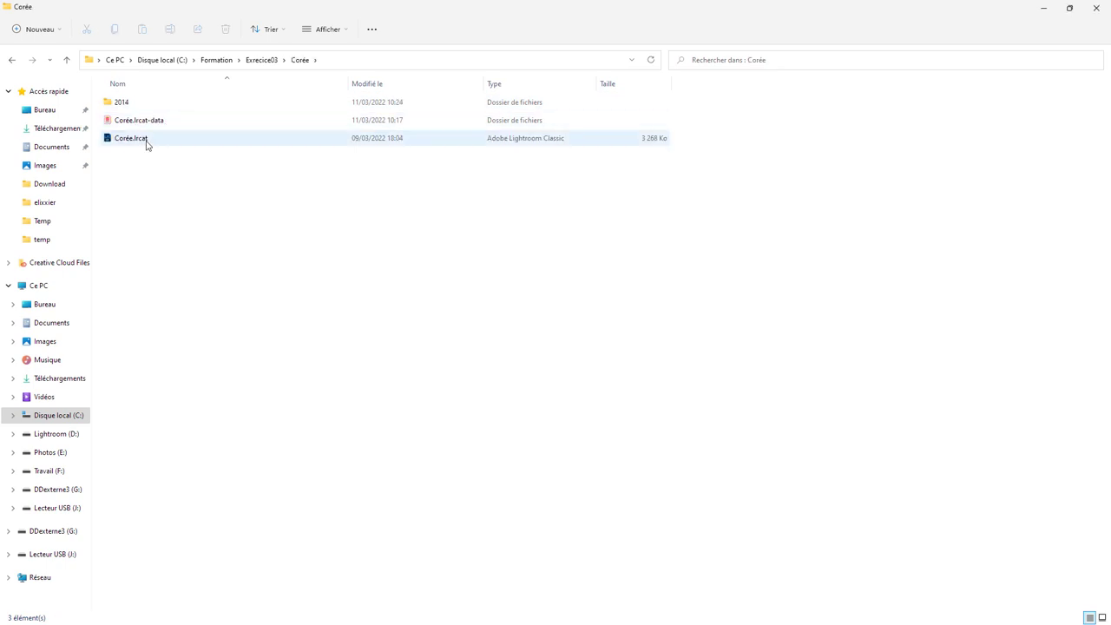
double_click(122, 103)
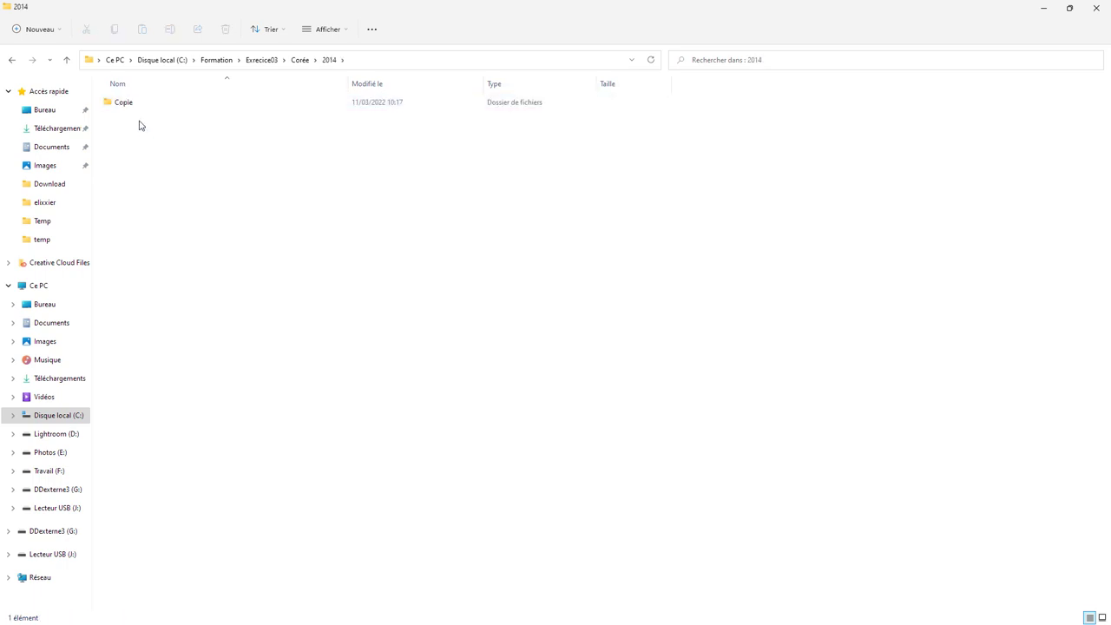
click(300, 60)
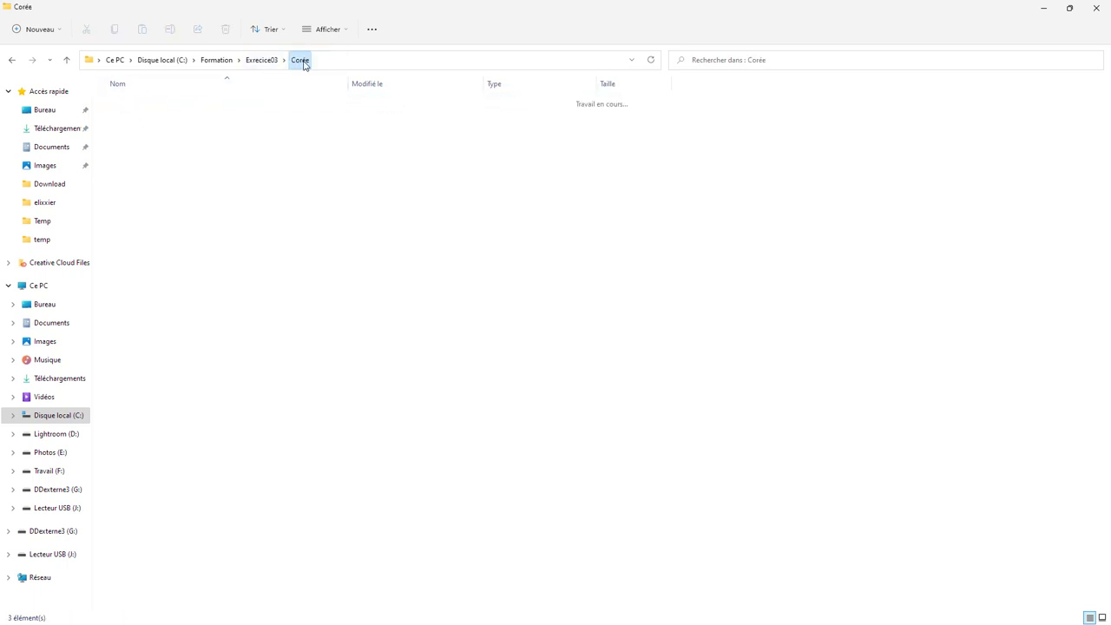
double_click(162, 139)
mouse_move(274, 166)
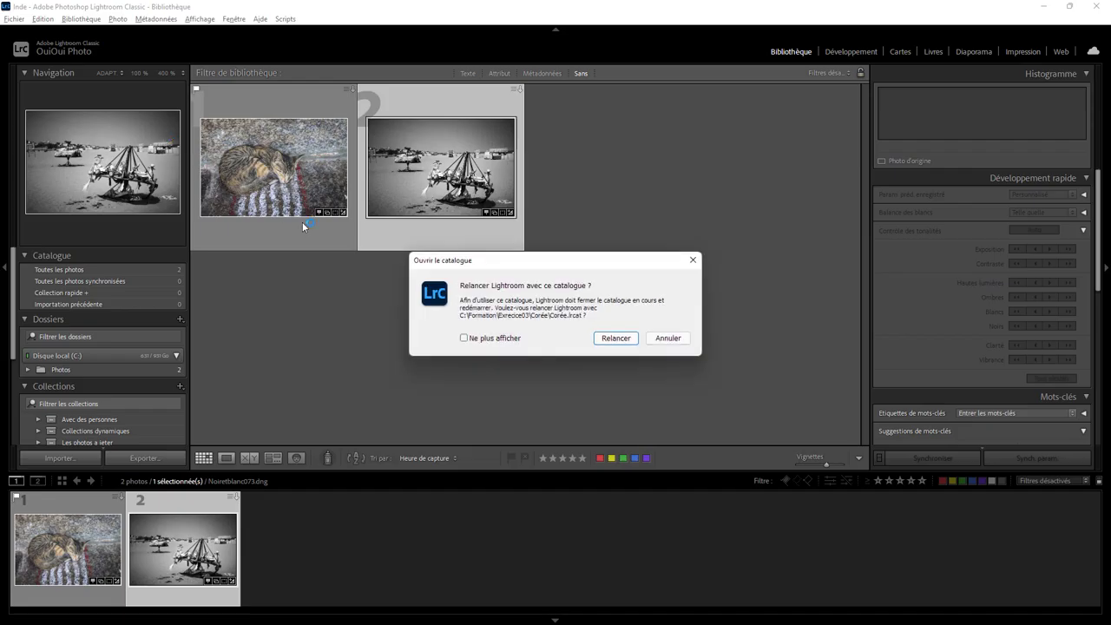
click(626, 343)
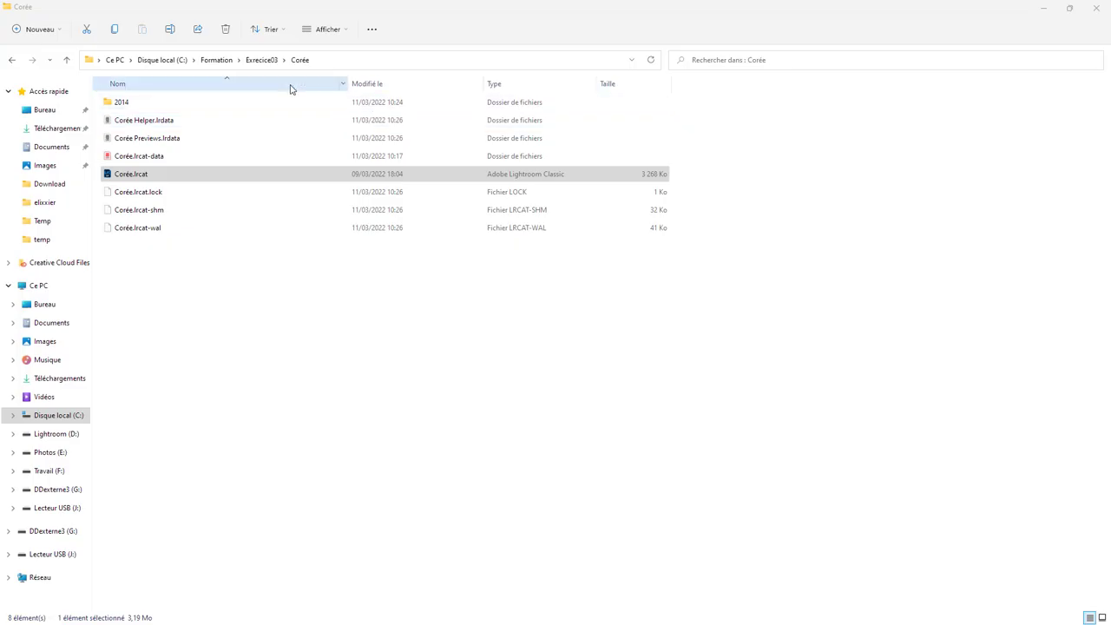
Step: Search Exrecice03 for *4907.dng and open the folder holding IMG_4907.dng
click(258, 62)
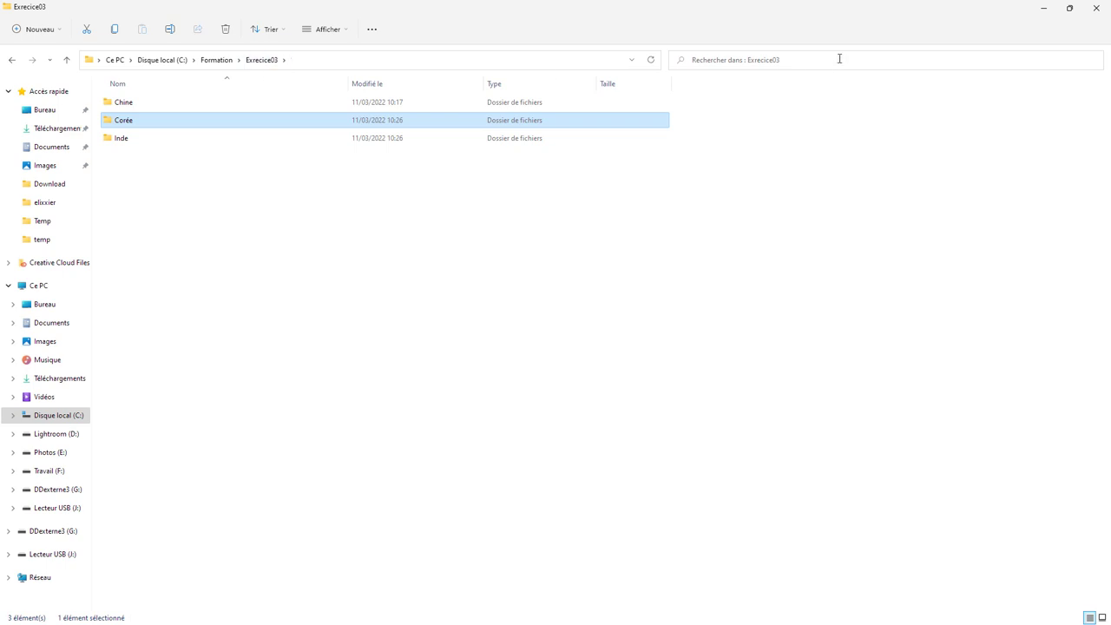
click(813, 62)
text(*)
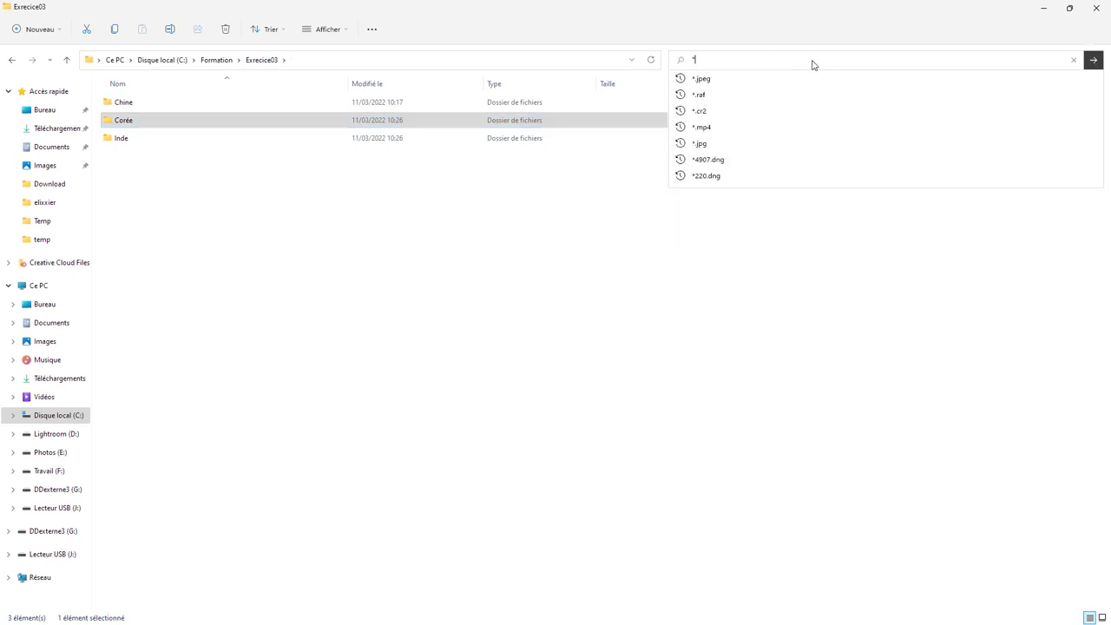
text(4907.dng)
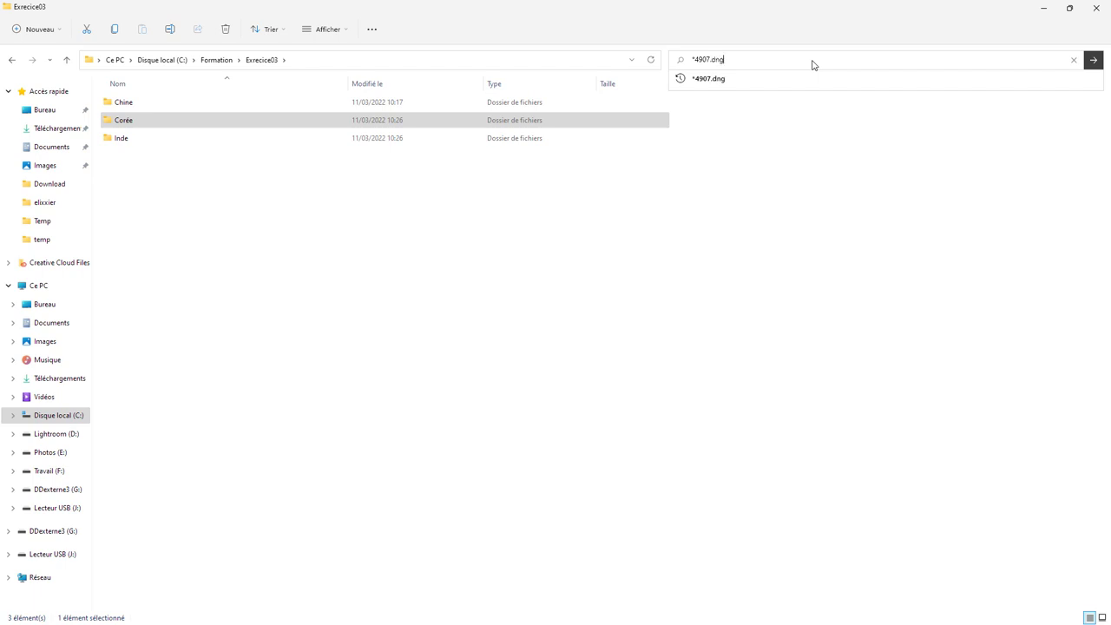
key(Return)
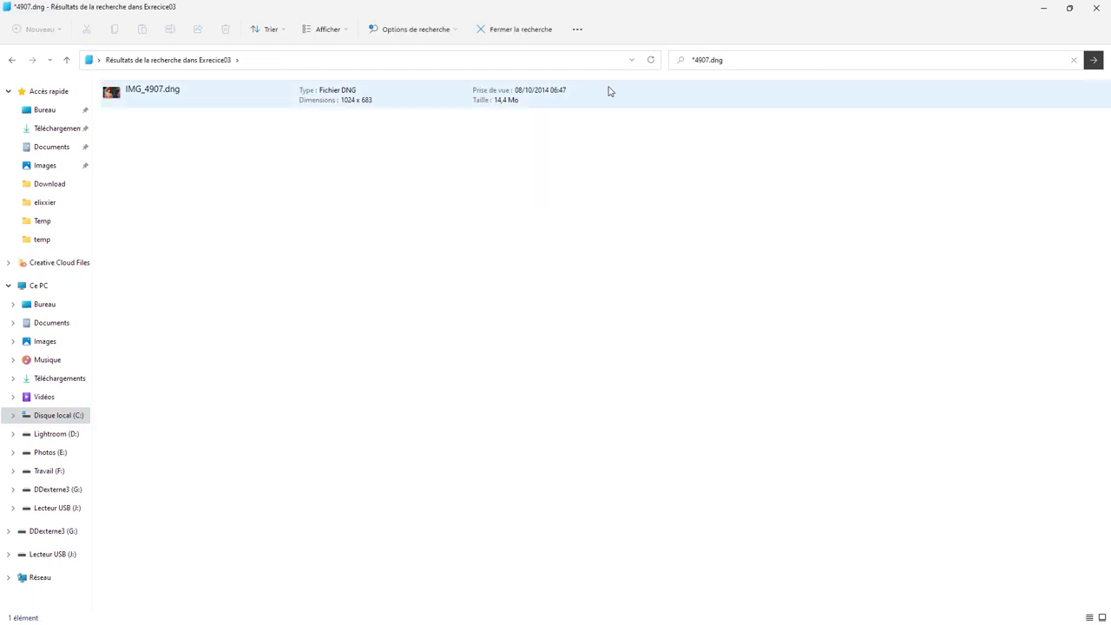
click(215, 103)
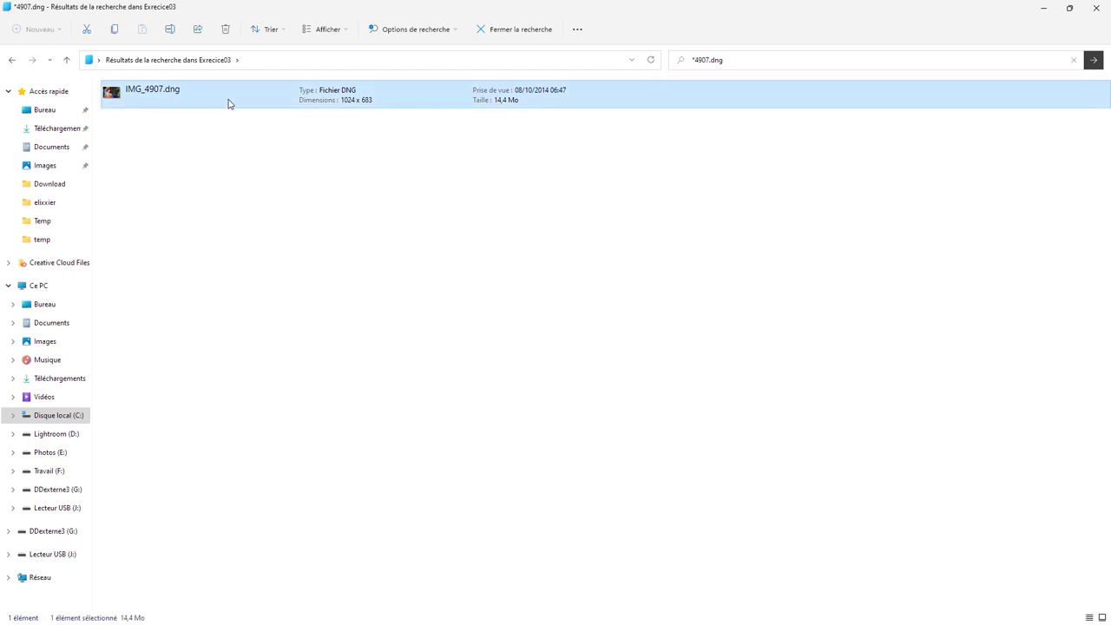
right_click(229, 100)
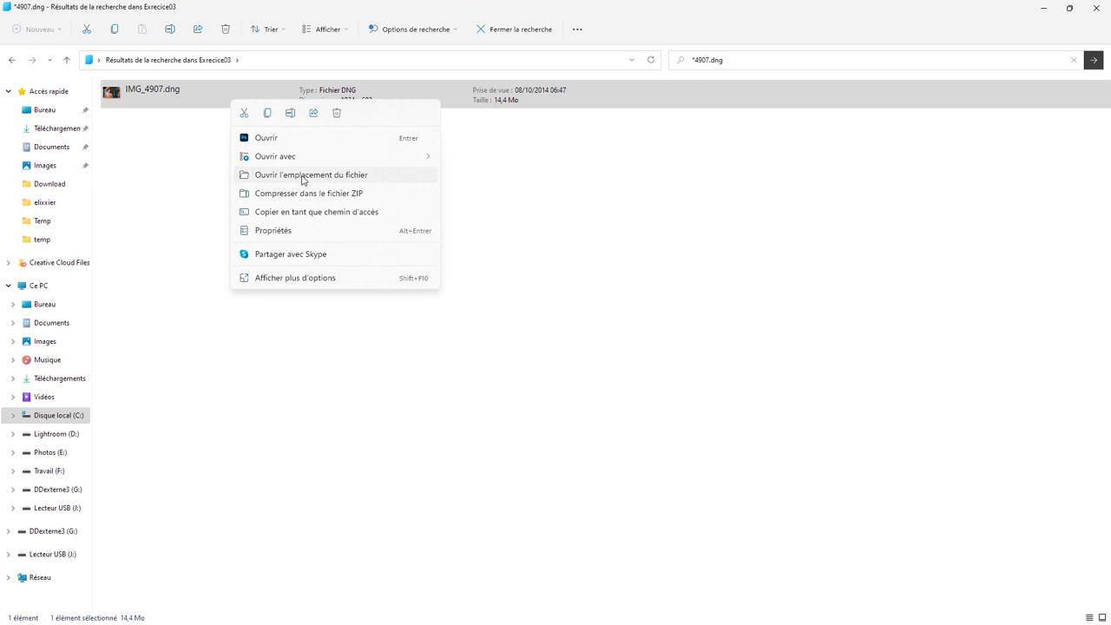
click(303, 179)
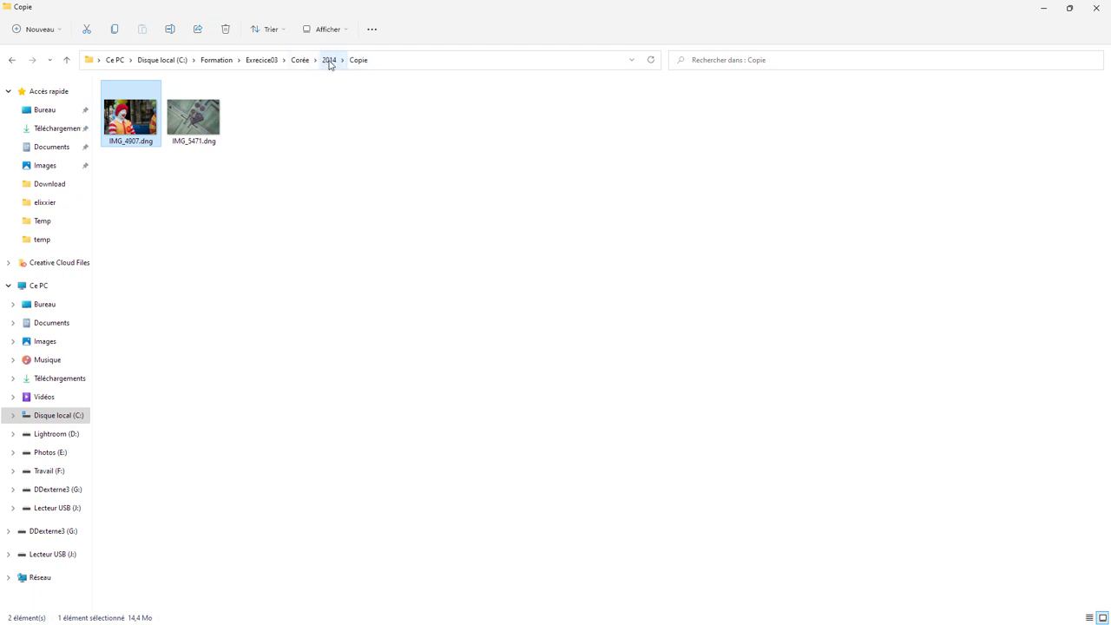
Step: Move IMG_4907.dng and IMG_5471.dng into the 2014 folder and delete the Copie folder
ctrl+click(213, 118)
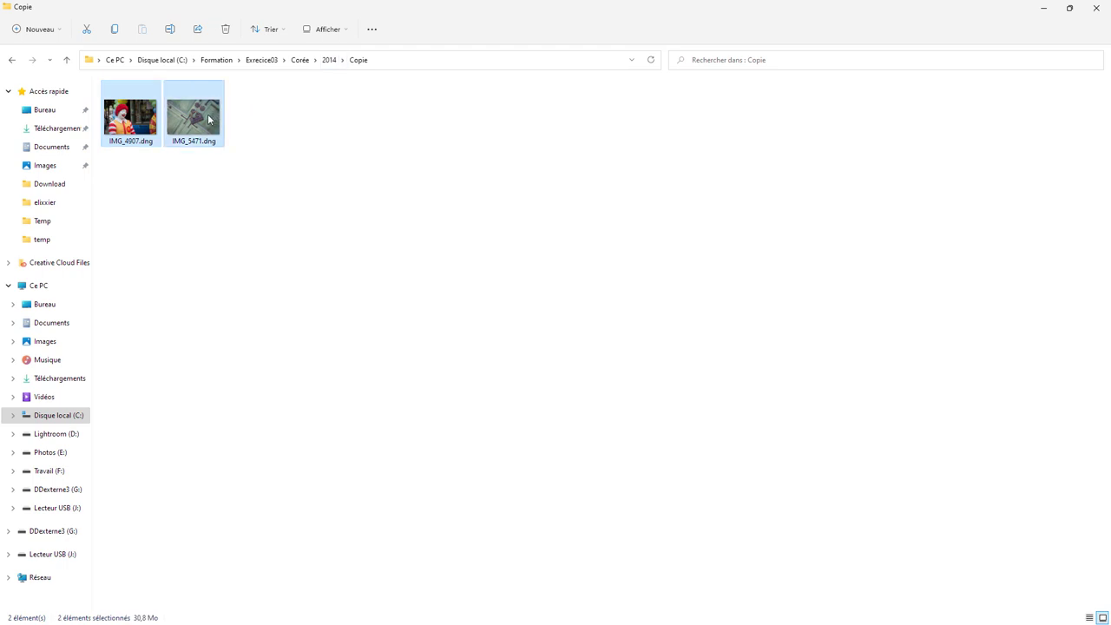
click(329, 60)
key(ctrl+v)
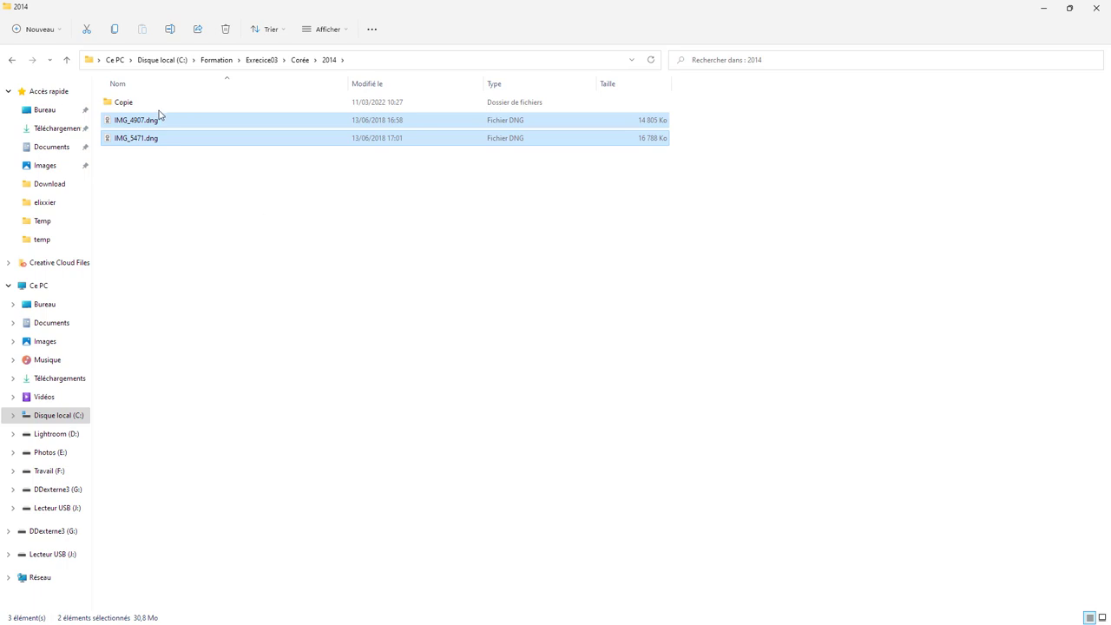
right_click(143, 108)
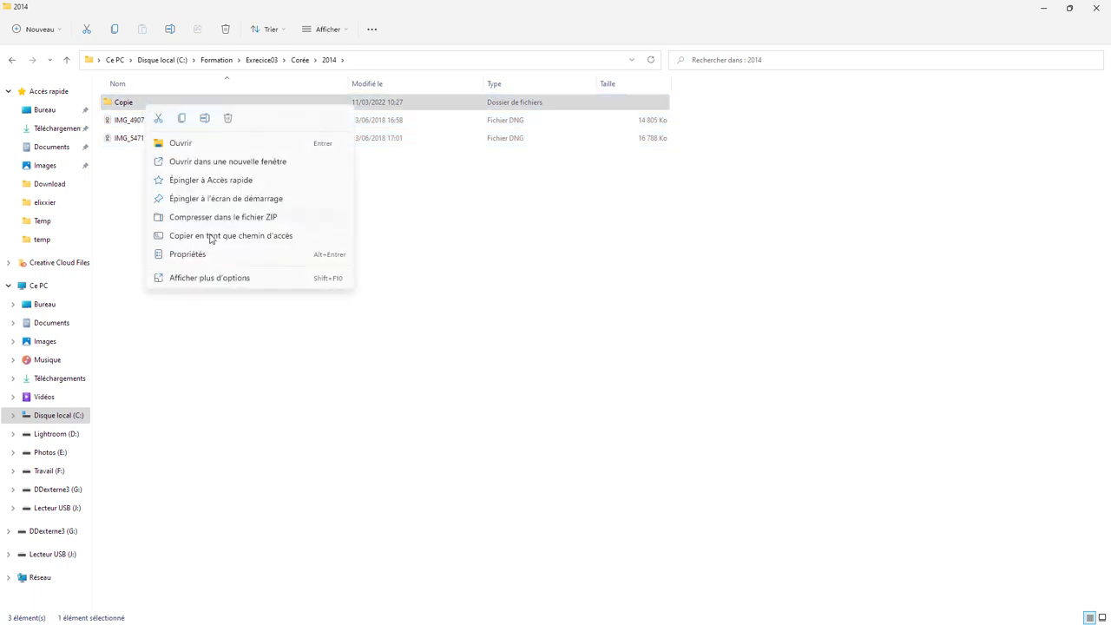
click(228, 119)
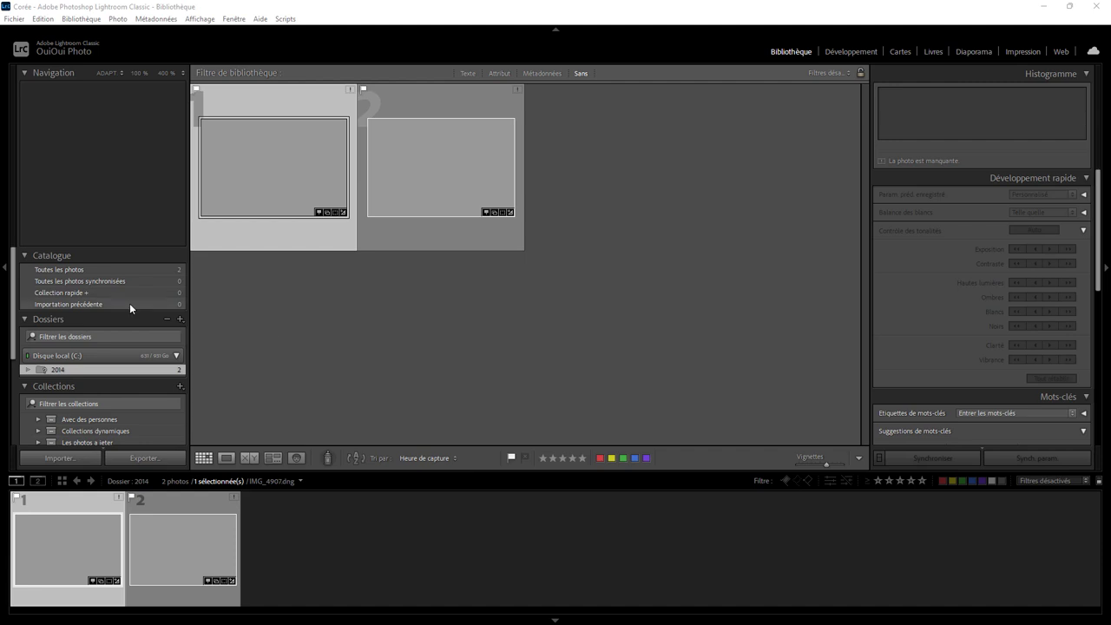
Step: Relink the missing 2014 folder to Exrecice03\Corée\2014 with Rechercher le dossier manquant
click(79, 372)
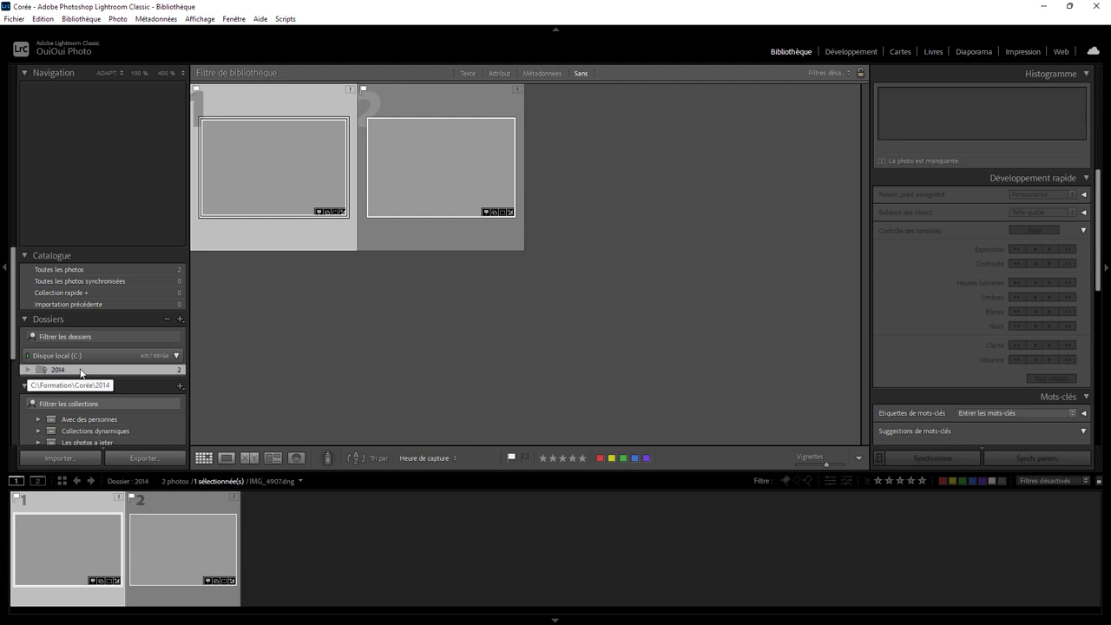
right_click(81, 373)
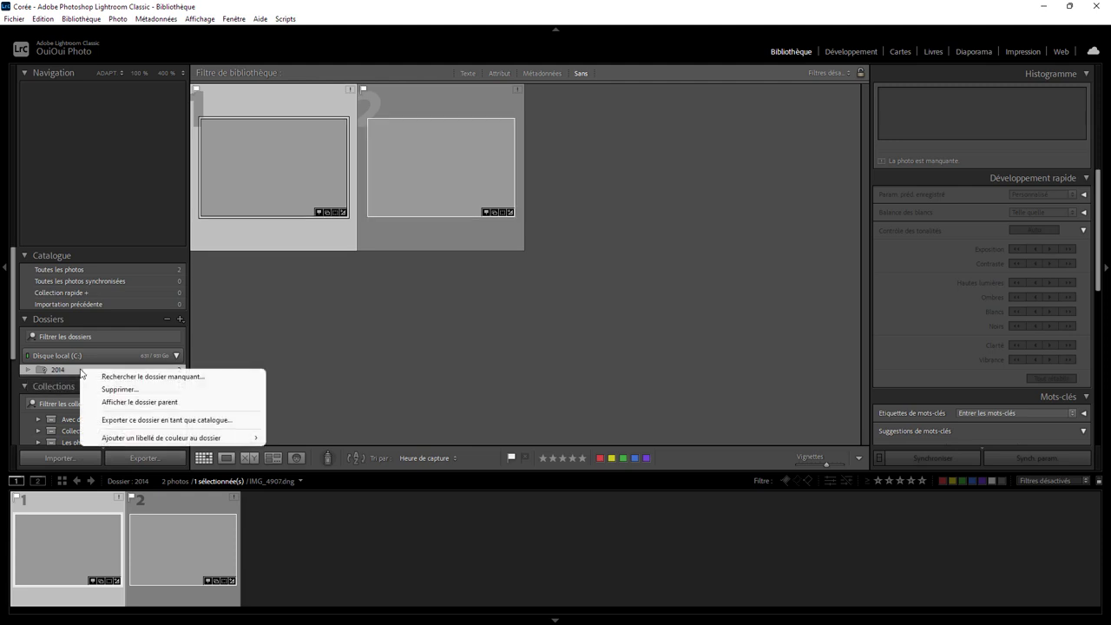
click(108, 377)
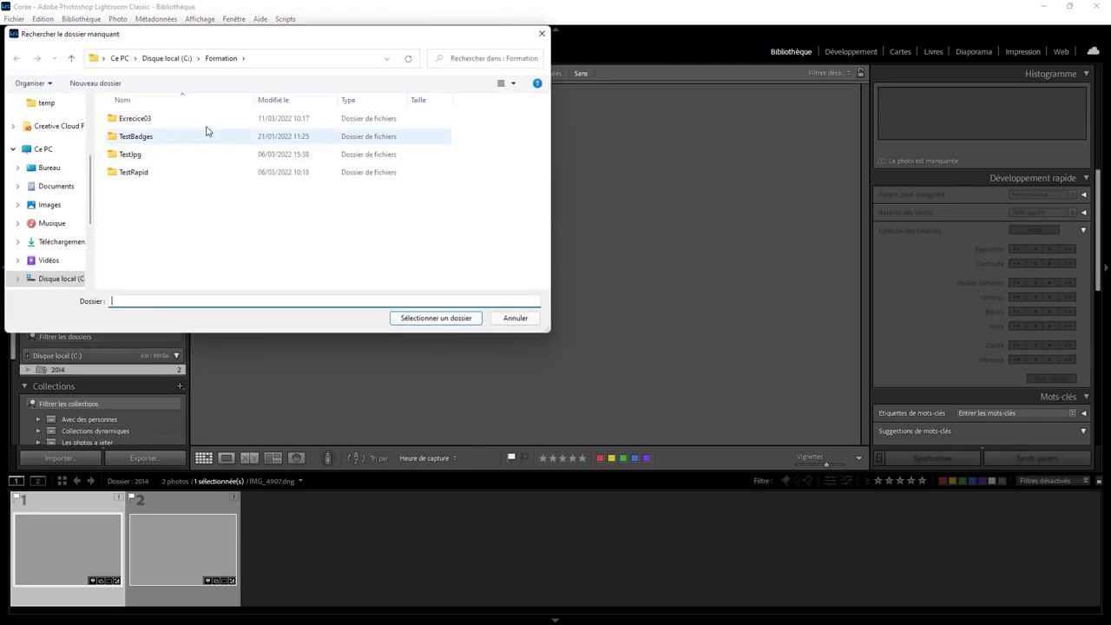
double_click(165, 119)
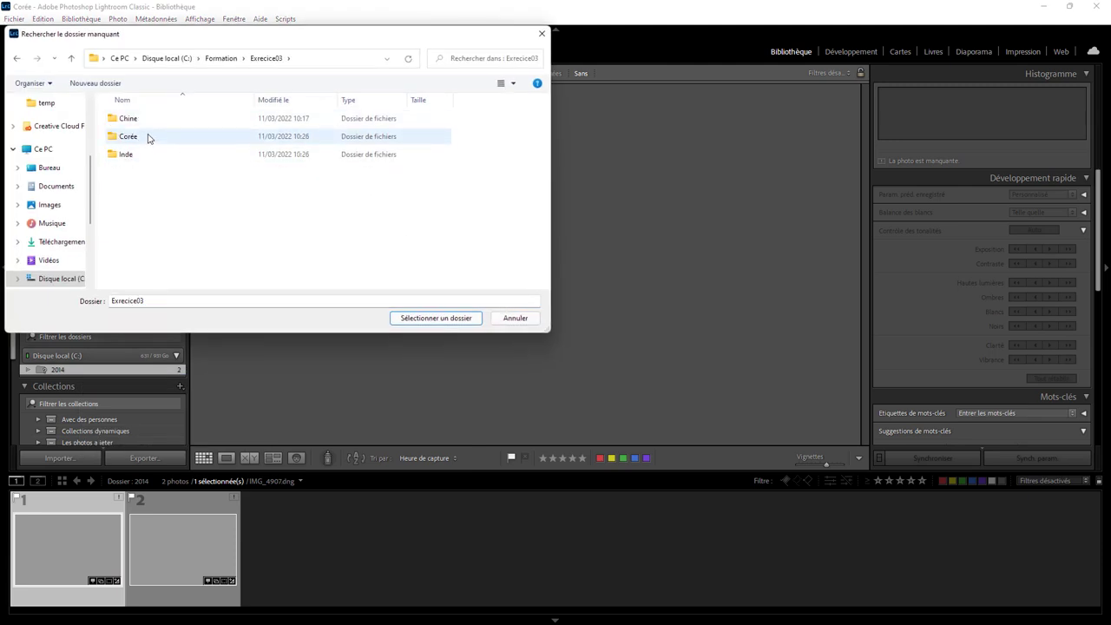
double_click(148, 137)
click(144, 120)
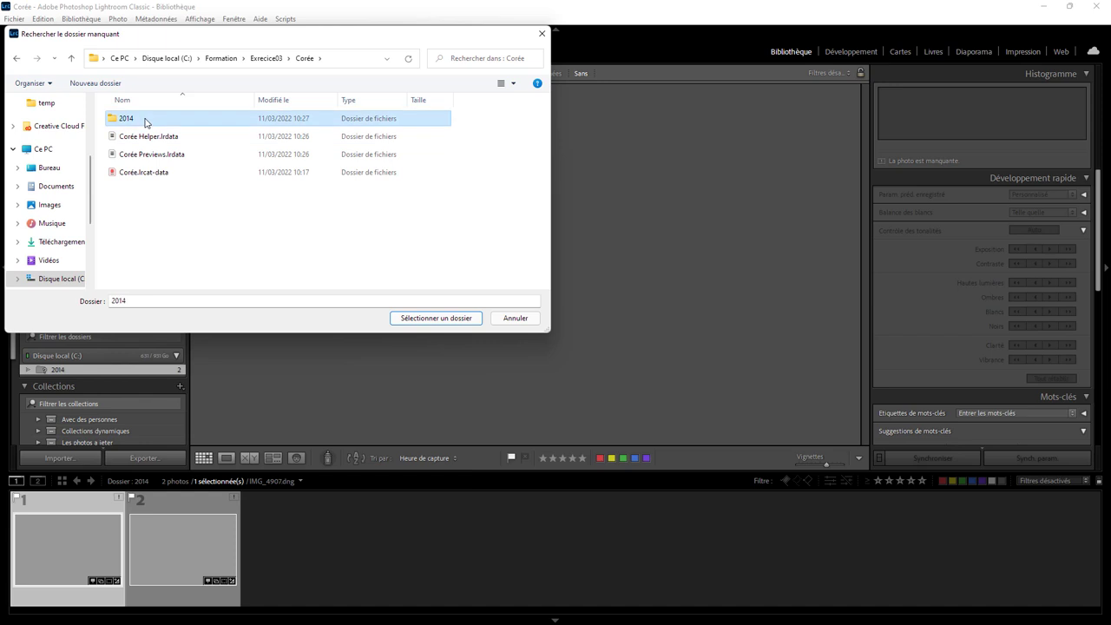
click(455, 319)
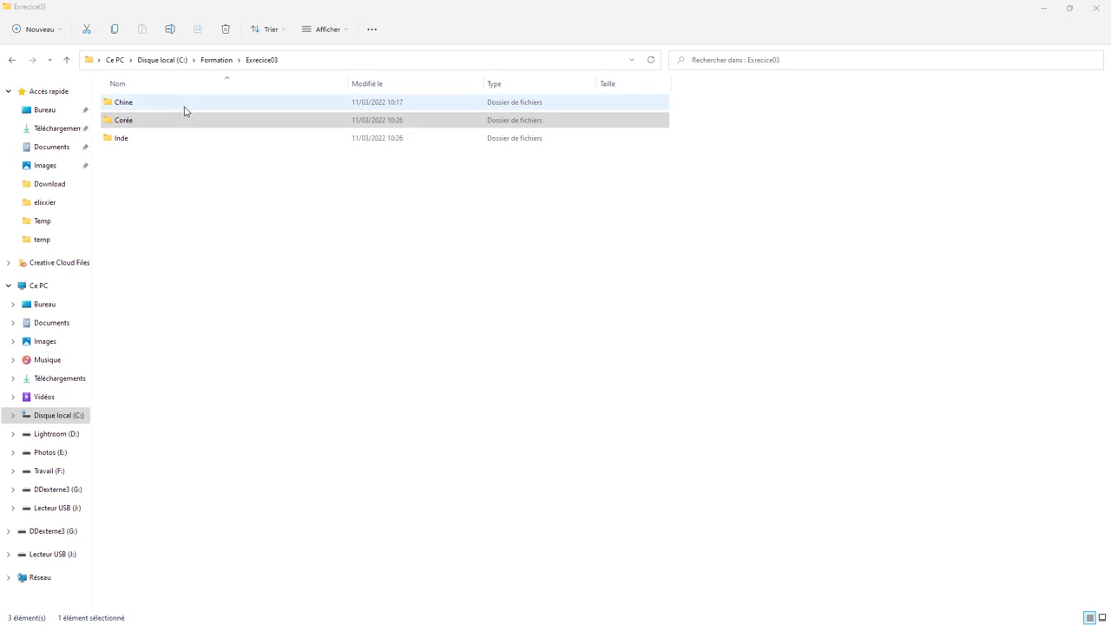
Step: Open Chine.lrcat from the Chine folder and relaunch Lightroom with it
double_click(185, 104)
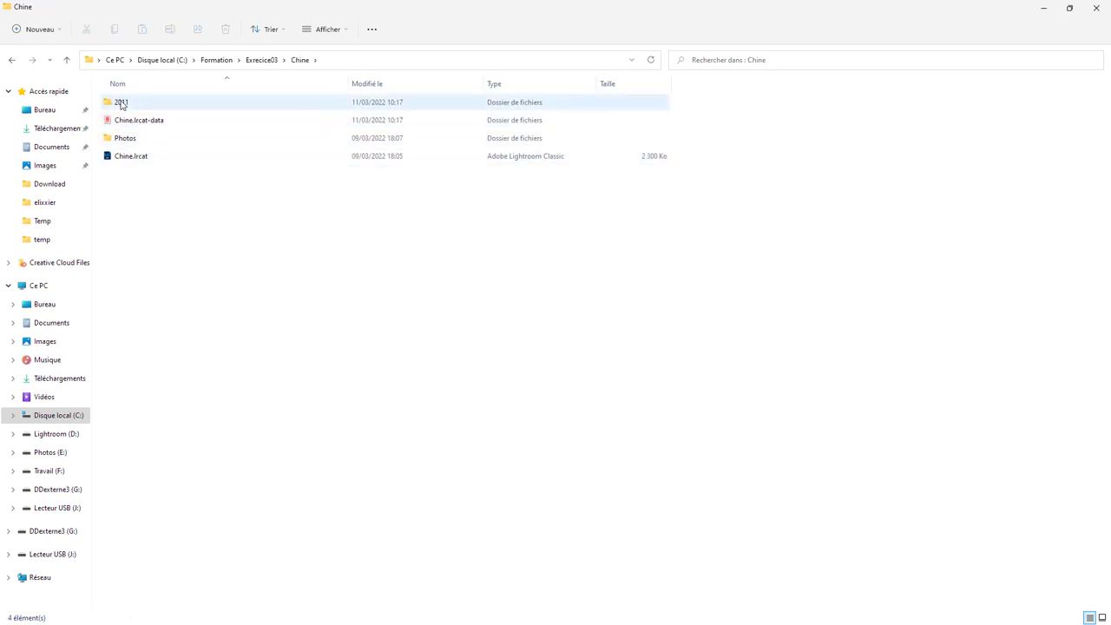
double_click(134, 159)
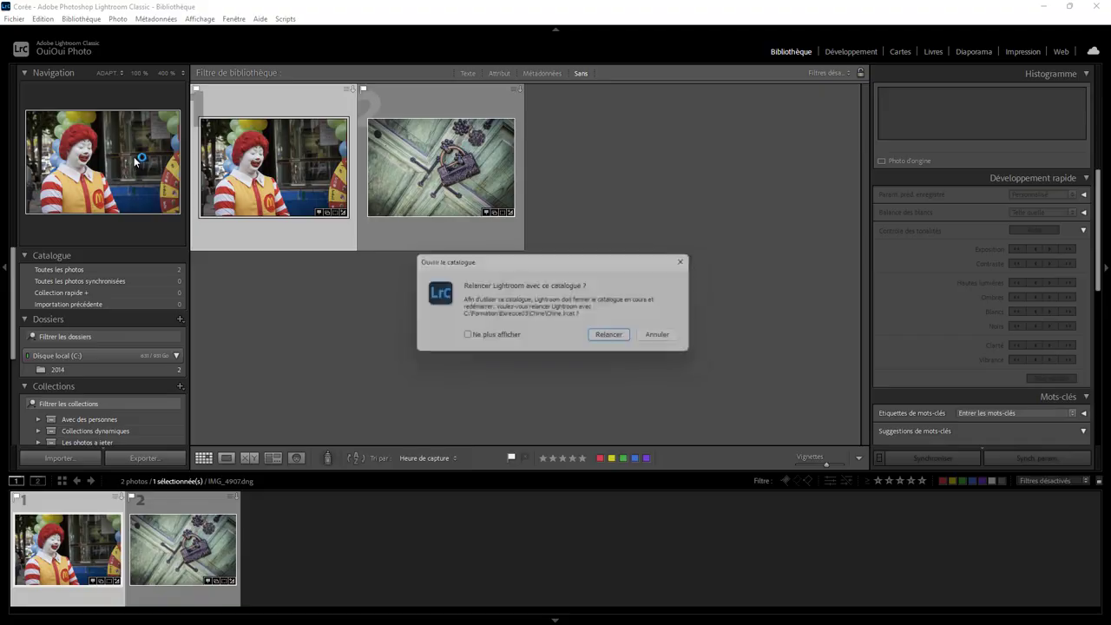
click(618, 338)
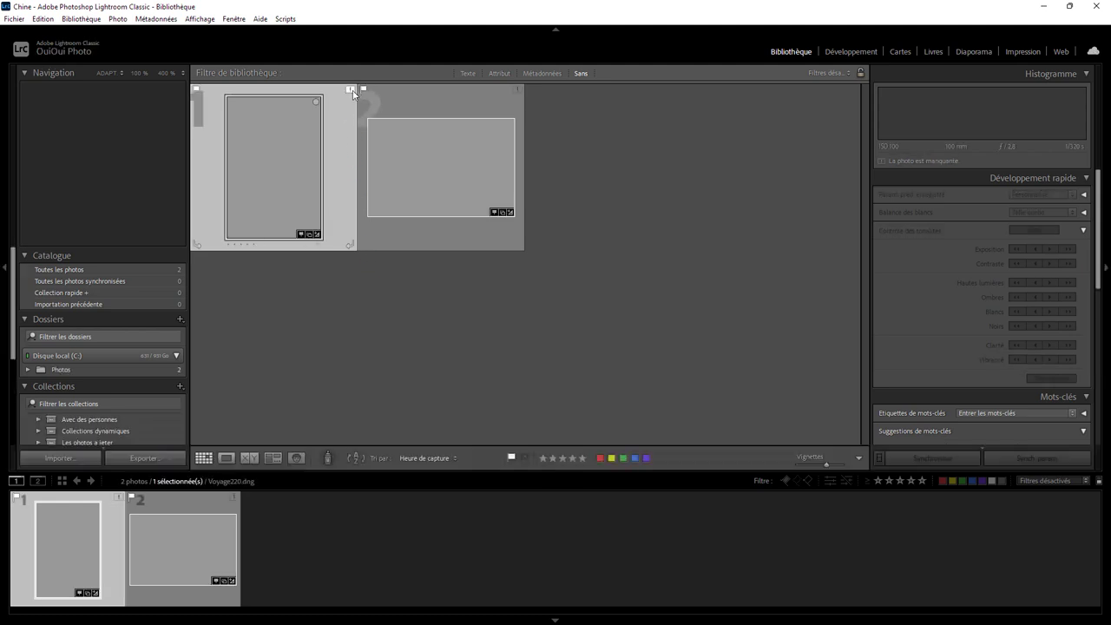
mouse_move(274, 167)
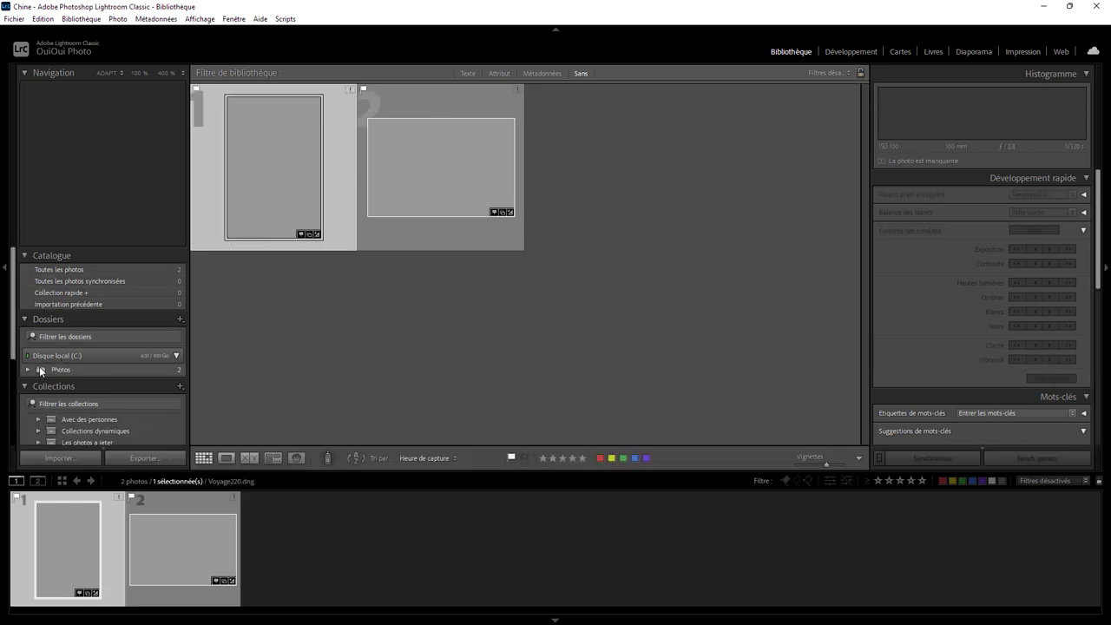
Step: Expand Photos > 2011 in Dossiers and display the Voyage en chine folder
click(28, 371)
click(37, 382)
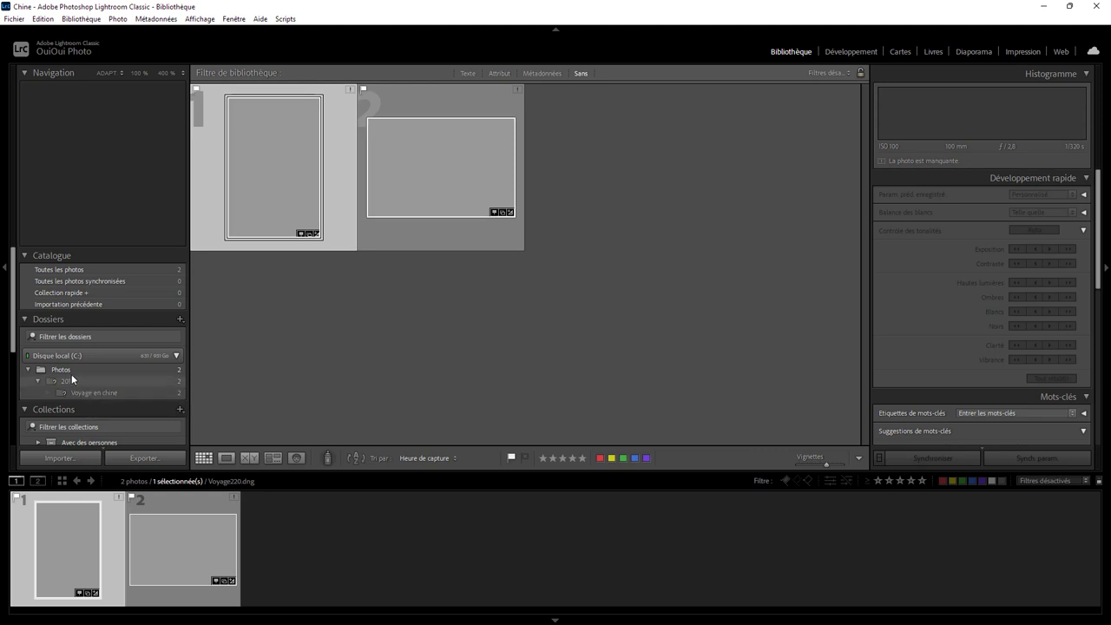
click(96, 392)
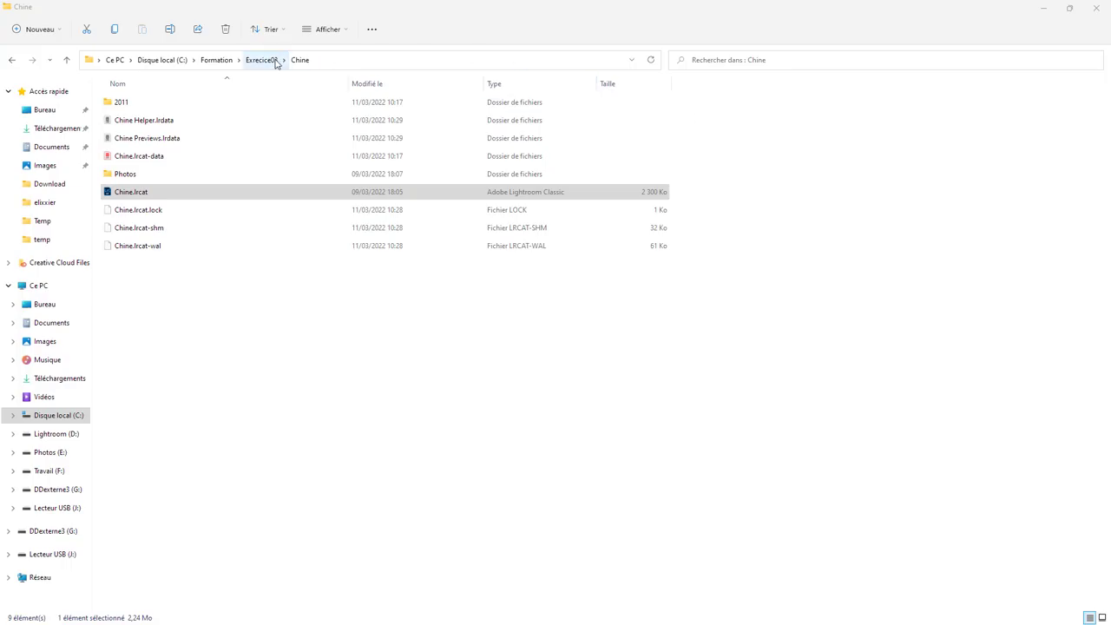
Step: Search Exrecice03 for Voyage220.dng, open its location, then go up to the Chine folder
click(279, 62)
click(792, 60)
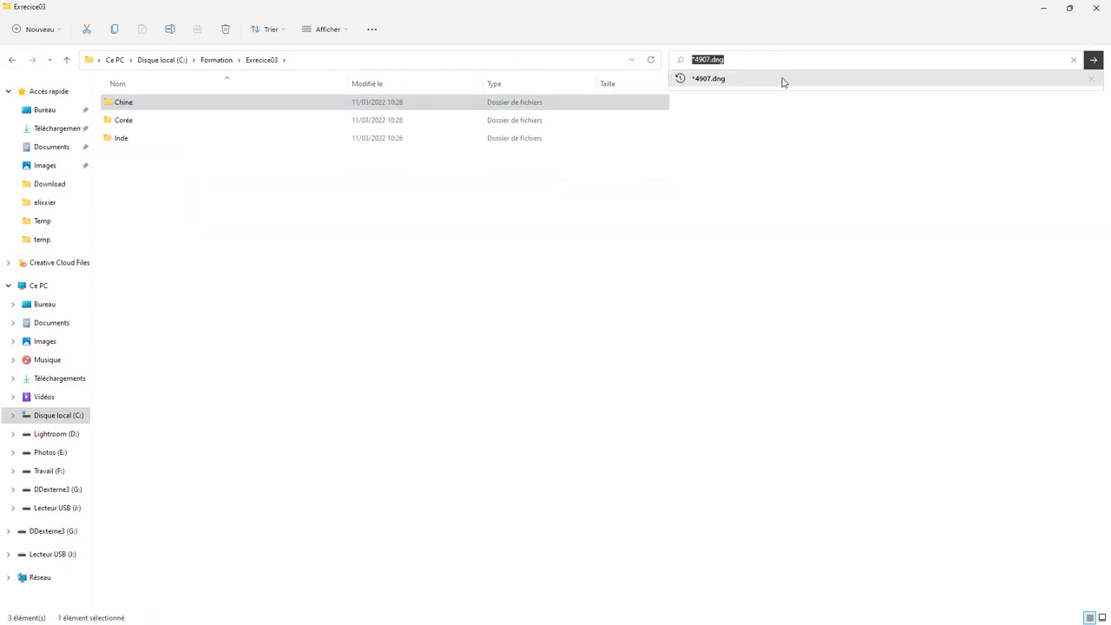
text(*22)
click(783, 81)
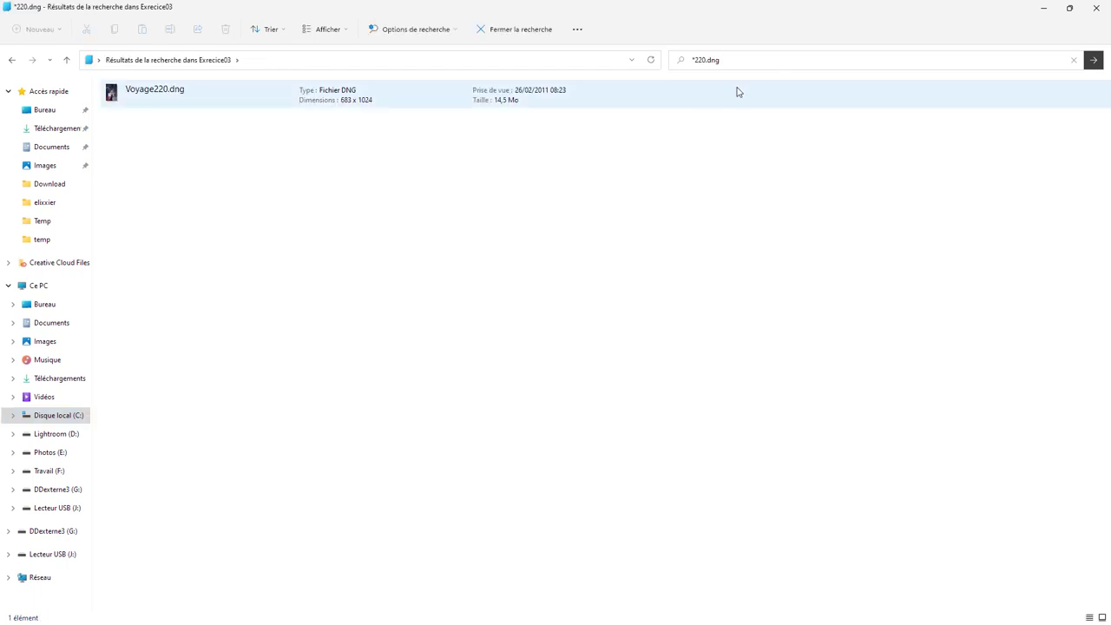
right_click(233, 91)
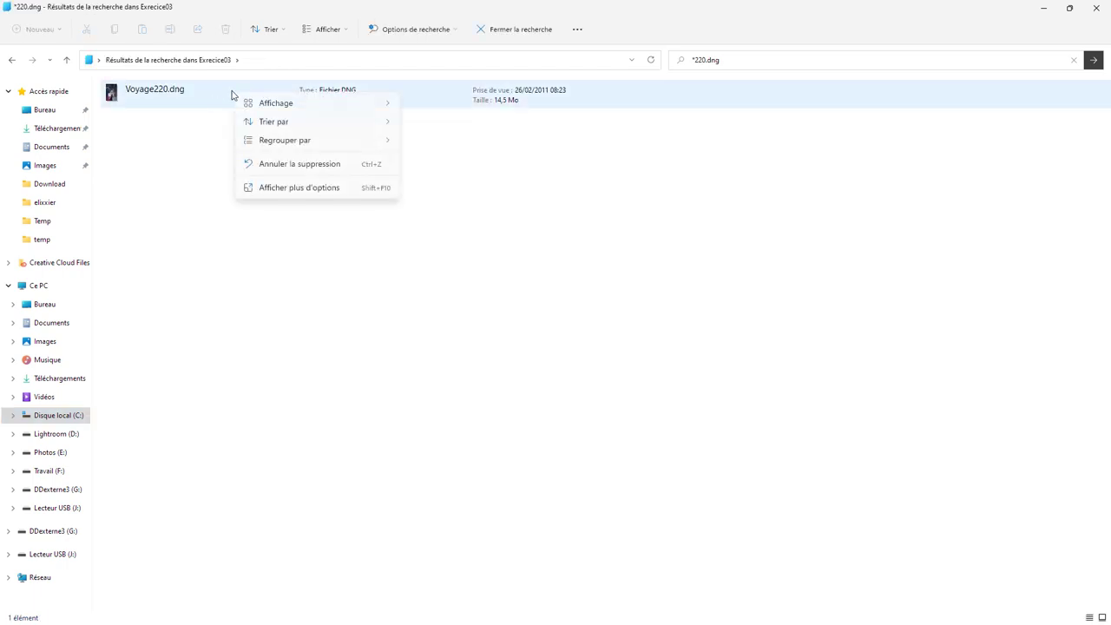
click(218, 92)
right_click(218, 96)
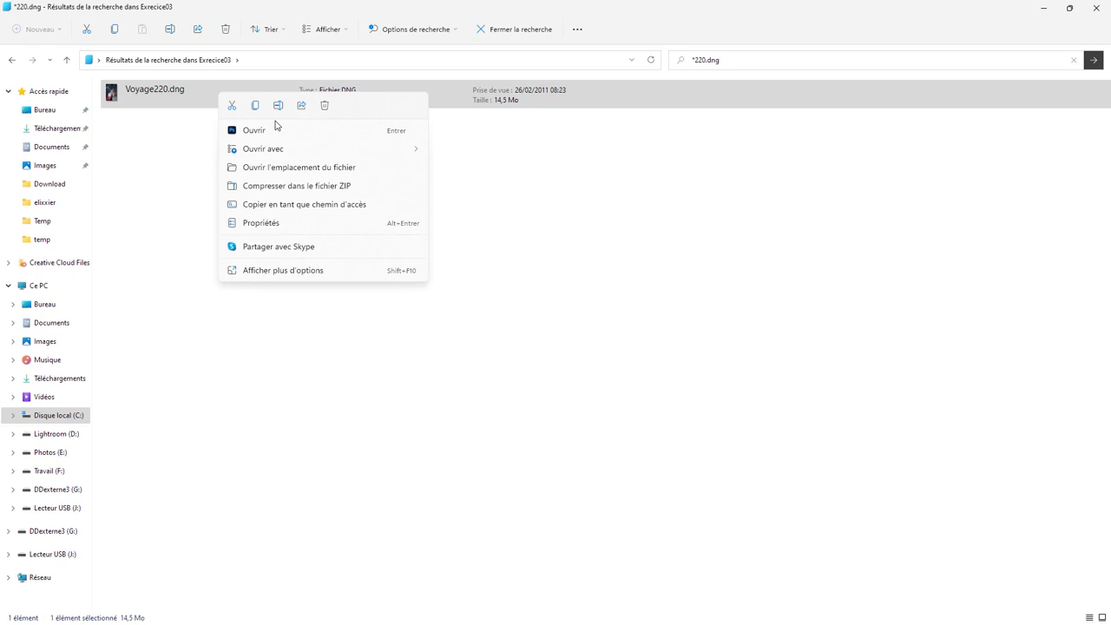
click(286, 169)
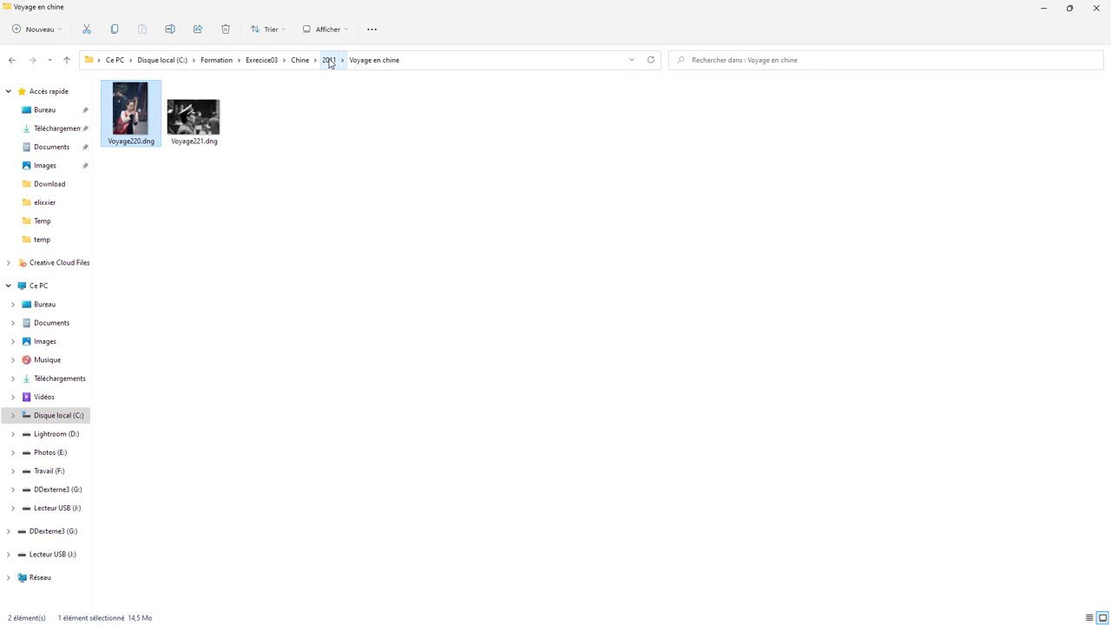
click(330, 65)
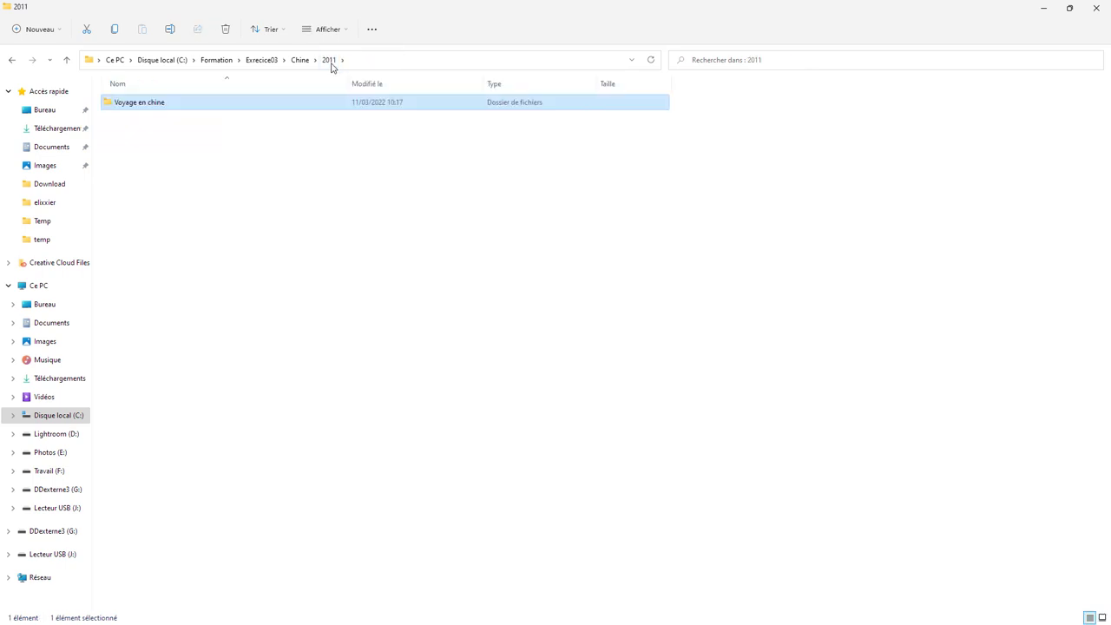
click(304, 61)
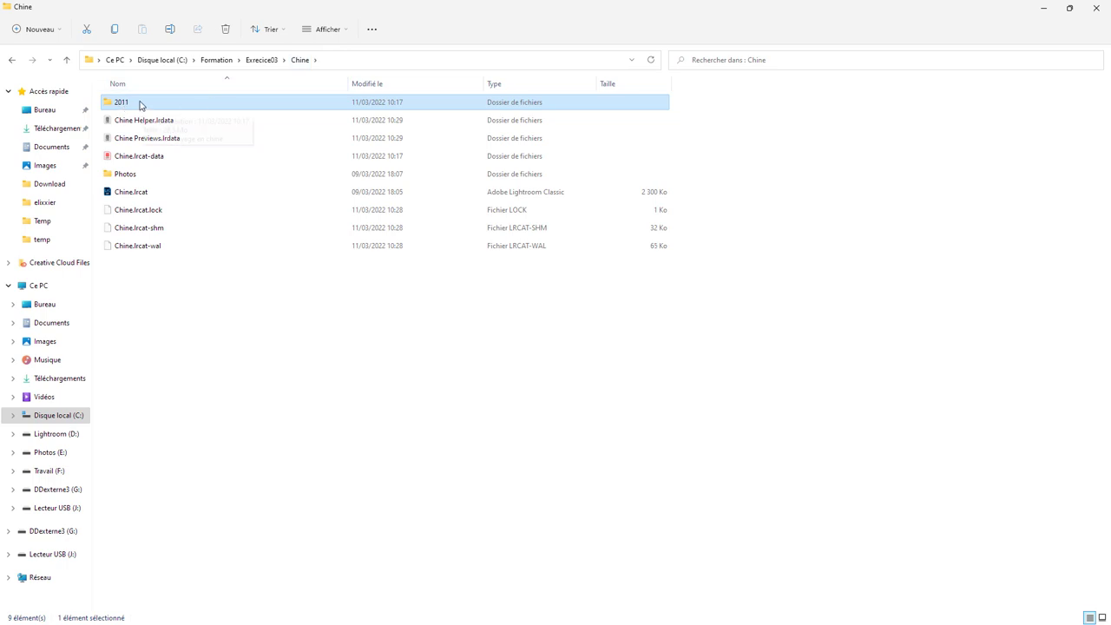
Step: Drag the 2011 folder into the Photos folder inside Chine
drag(139, 104, 136, 180)
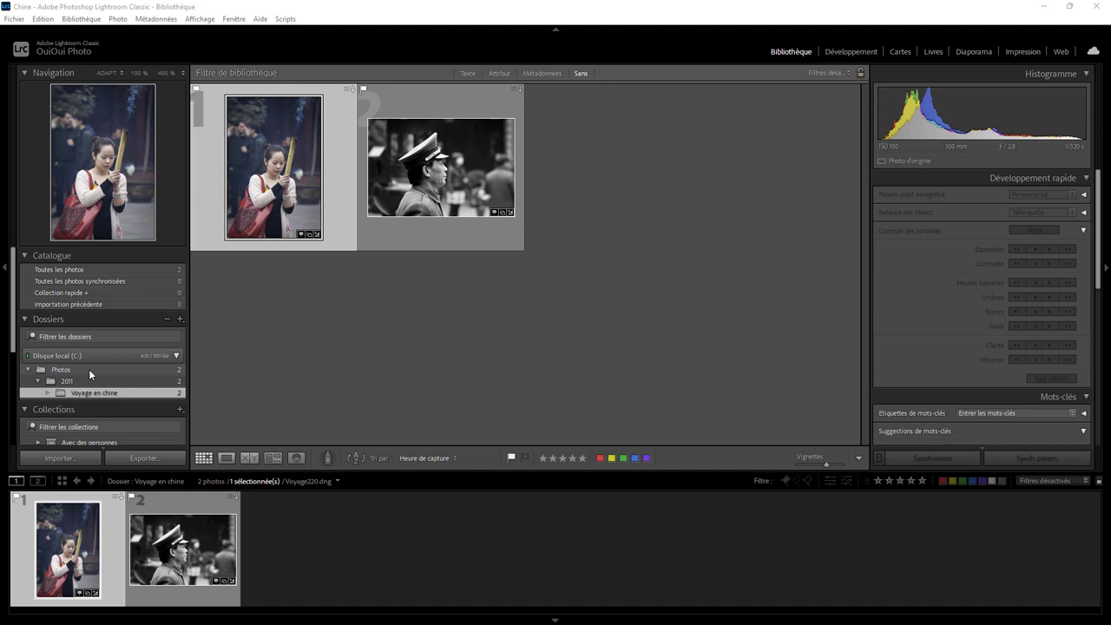
mouse_move(274, 167)
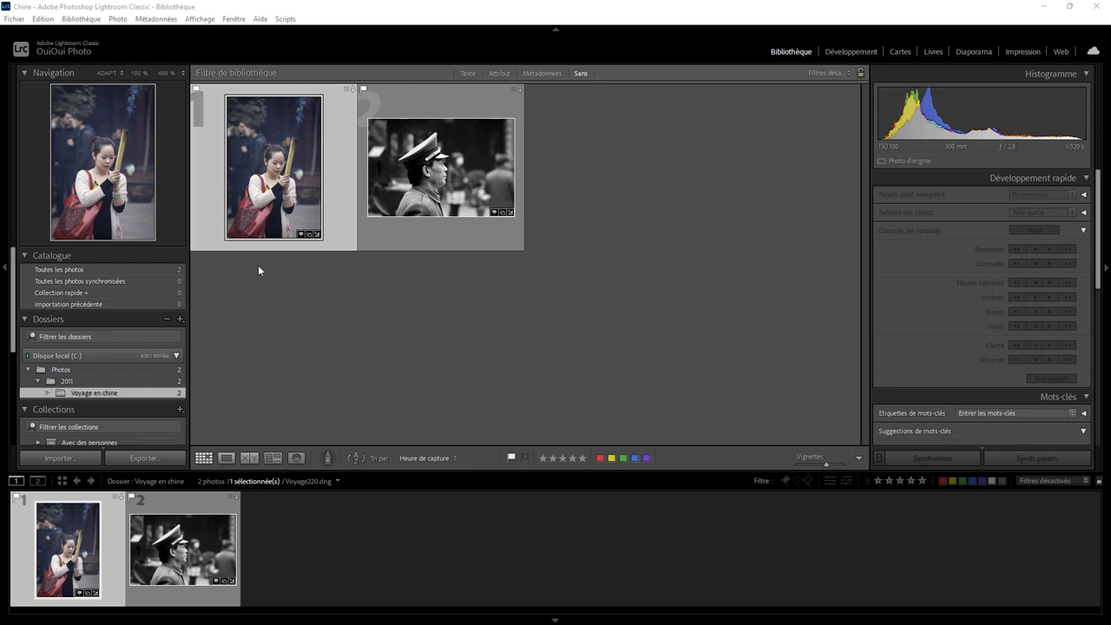
Step: Create a new catalog named Nouveau in Exrecice03 via Fichier > Nouveau catalogue
click(14, 18)
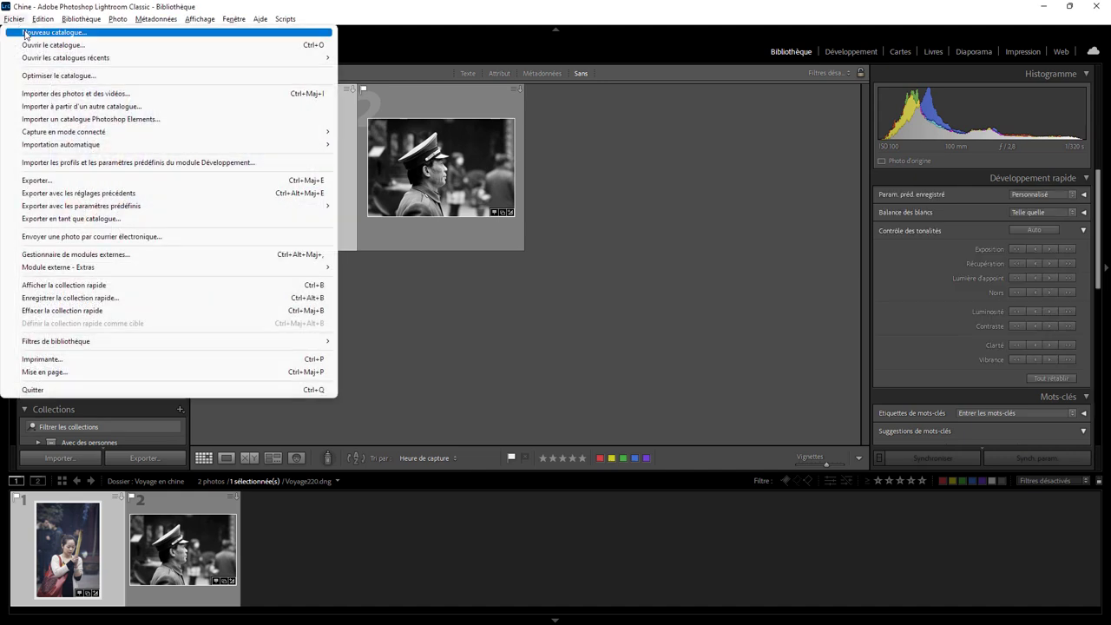
click(25, 34)
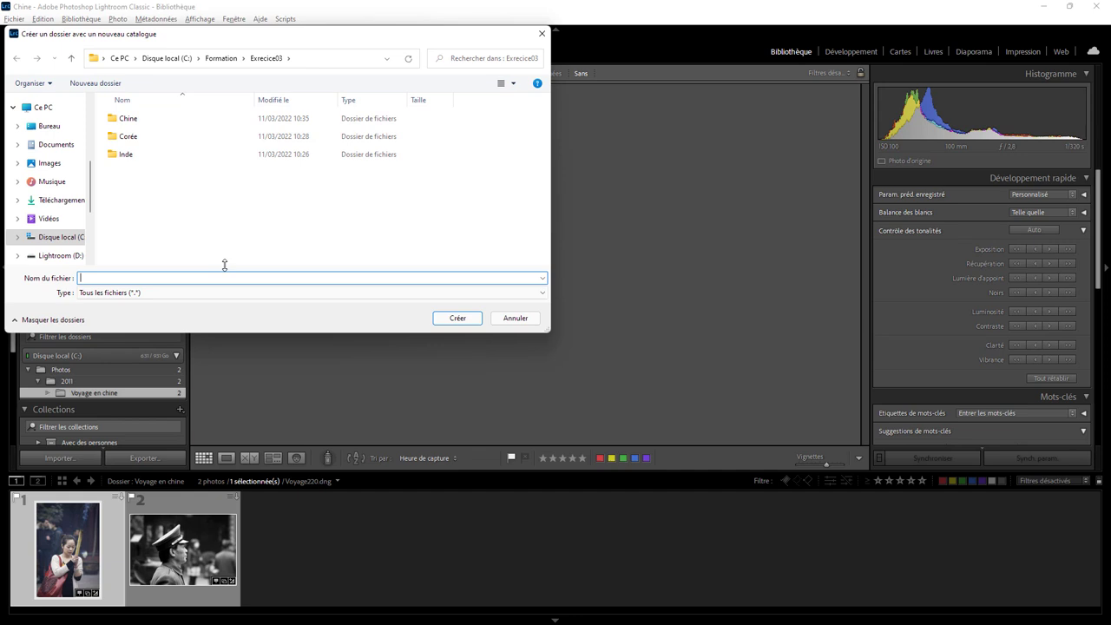
text(Nouveau)
click(435, 321)
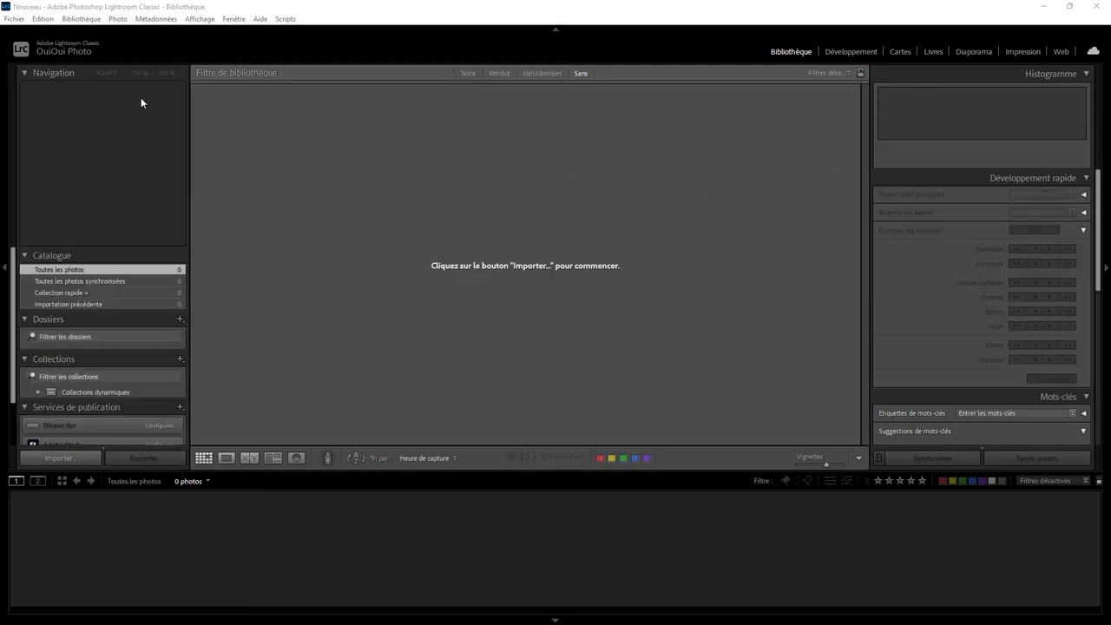
Step: Import the two photos from Inde.lrcat using Ajouter sans déplacement
click(14, 18)
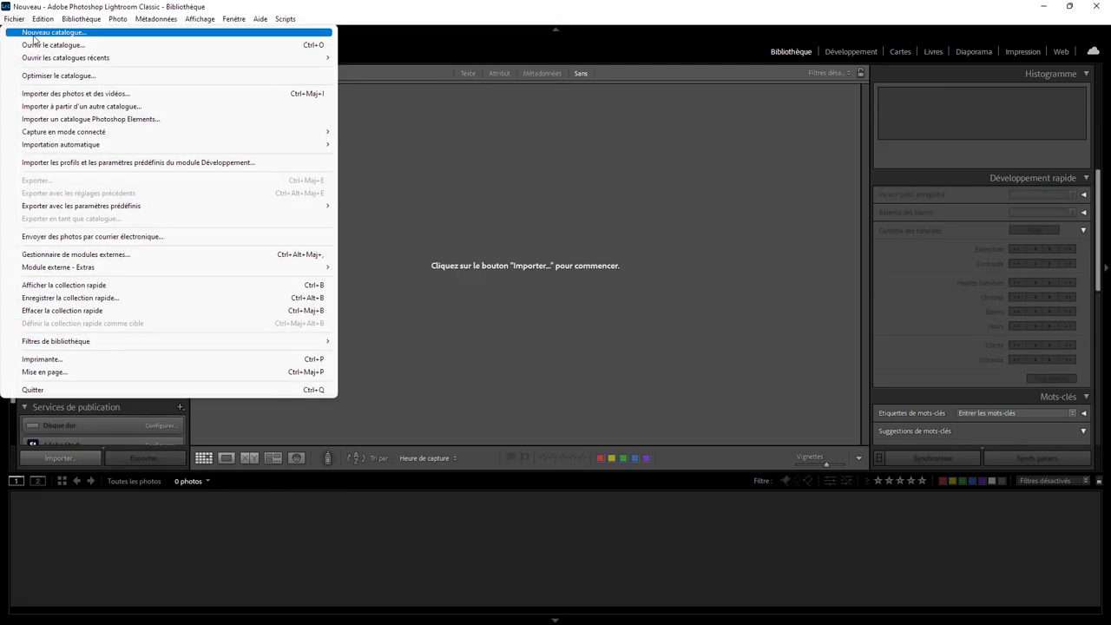
click(63, 106)
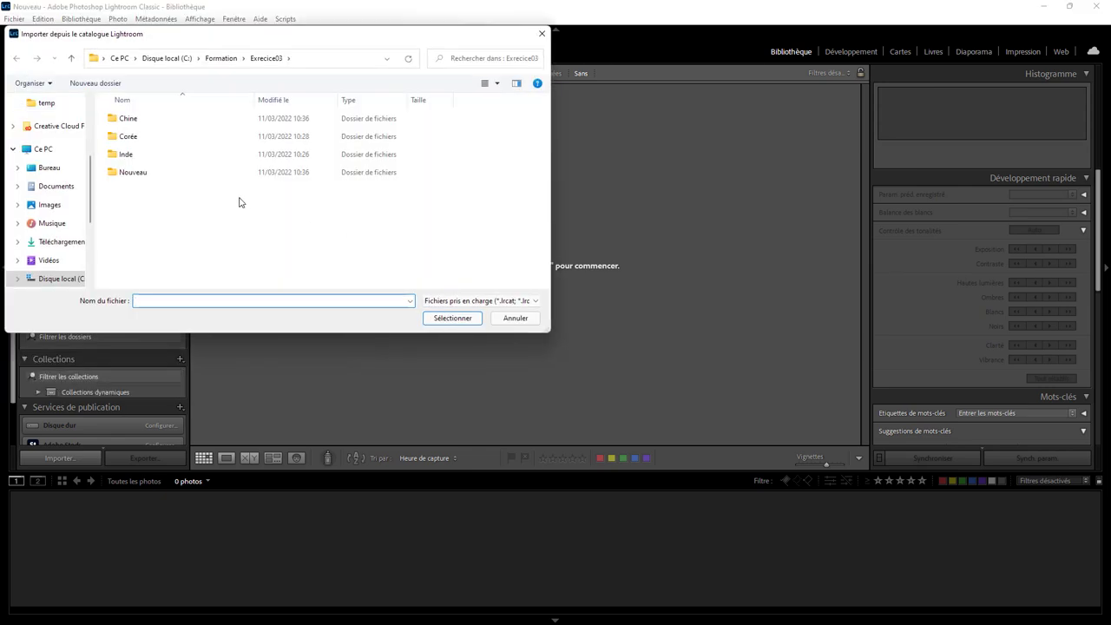
double_click(136, 154)
double_click(141, 192)
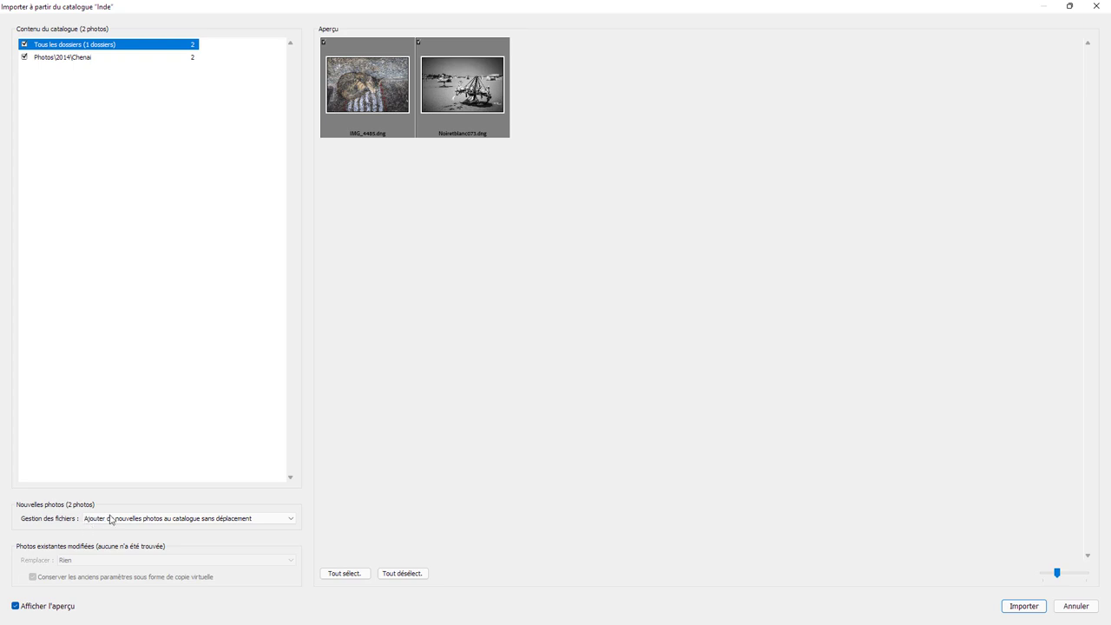
click(294, 520)
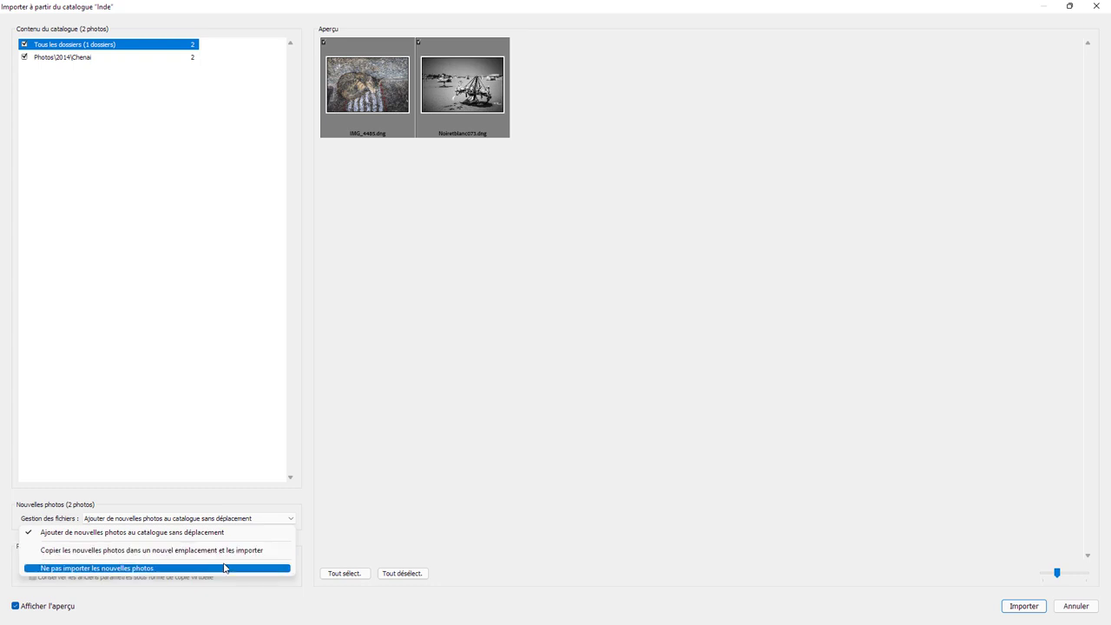
click(228, 567)
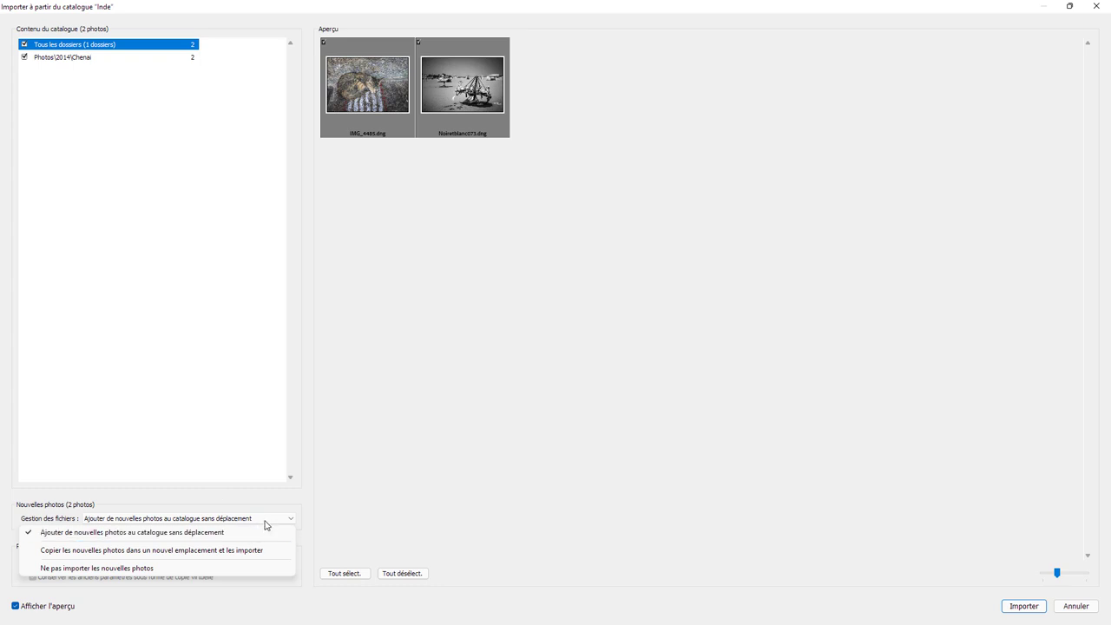
click(1030, 606)
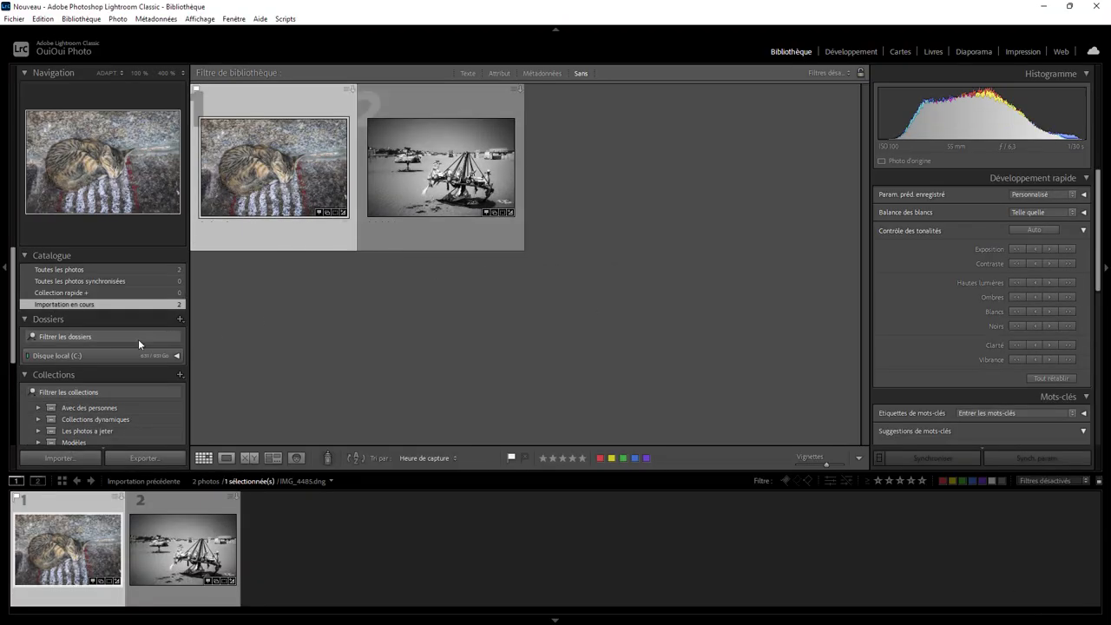
Step: Expand the drive, Photos and 2014 to reveal the Chenai folder
click(178, 355)
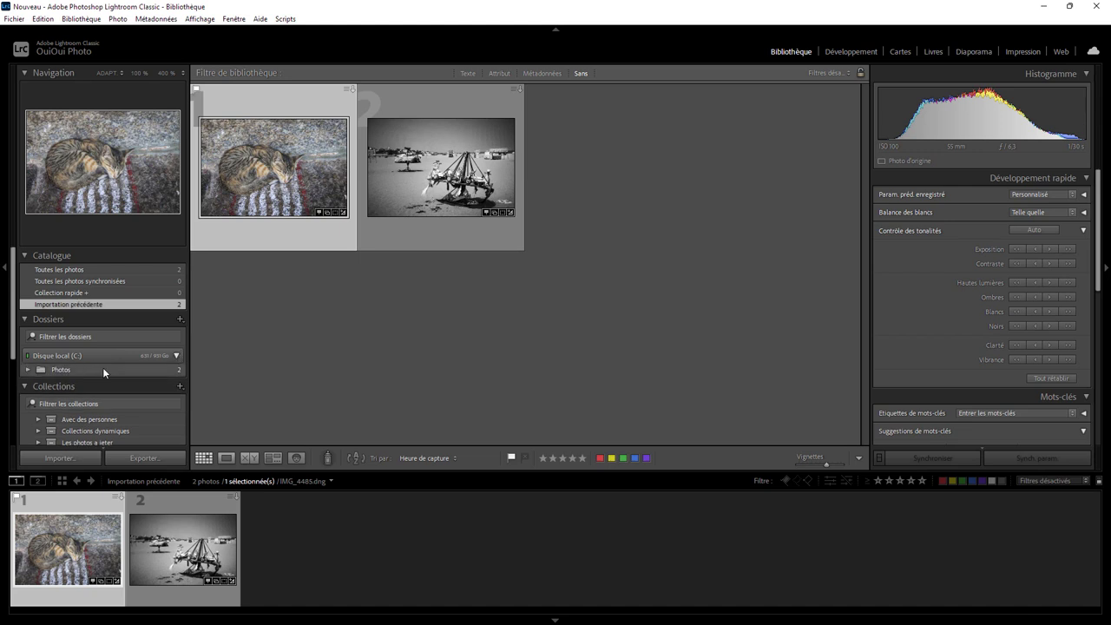
click(28, 370)
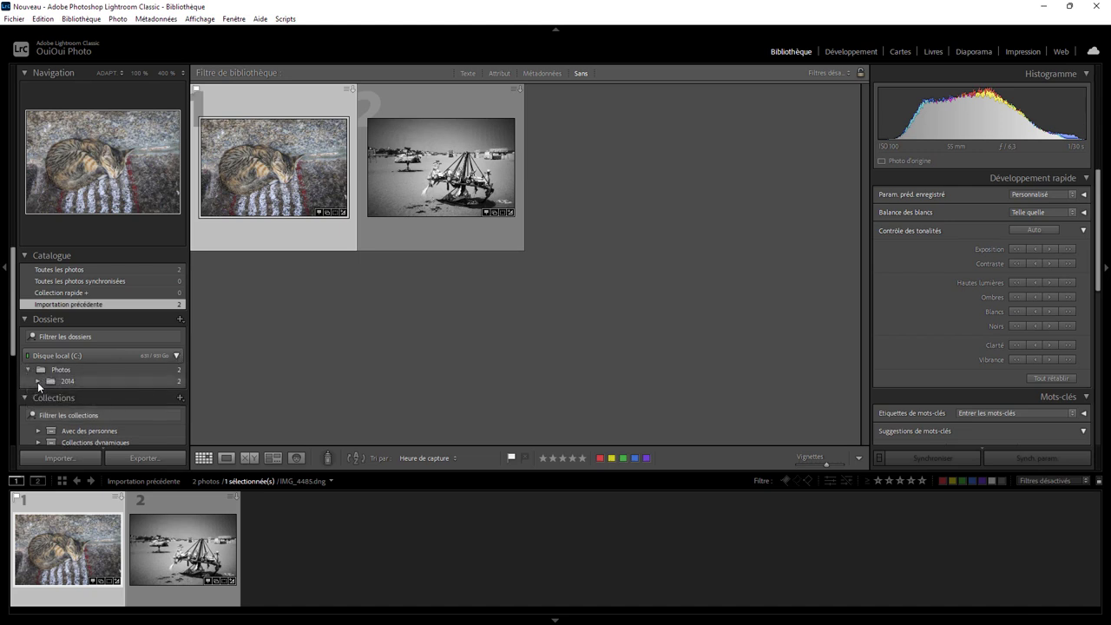
click(38, 381)
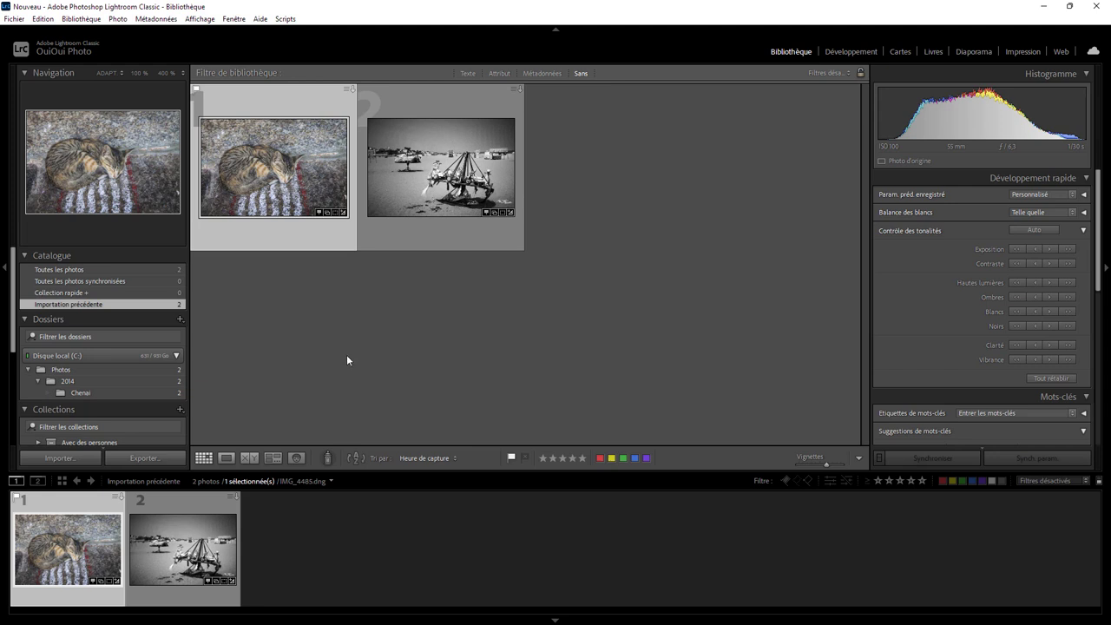
click(15, 18)
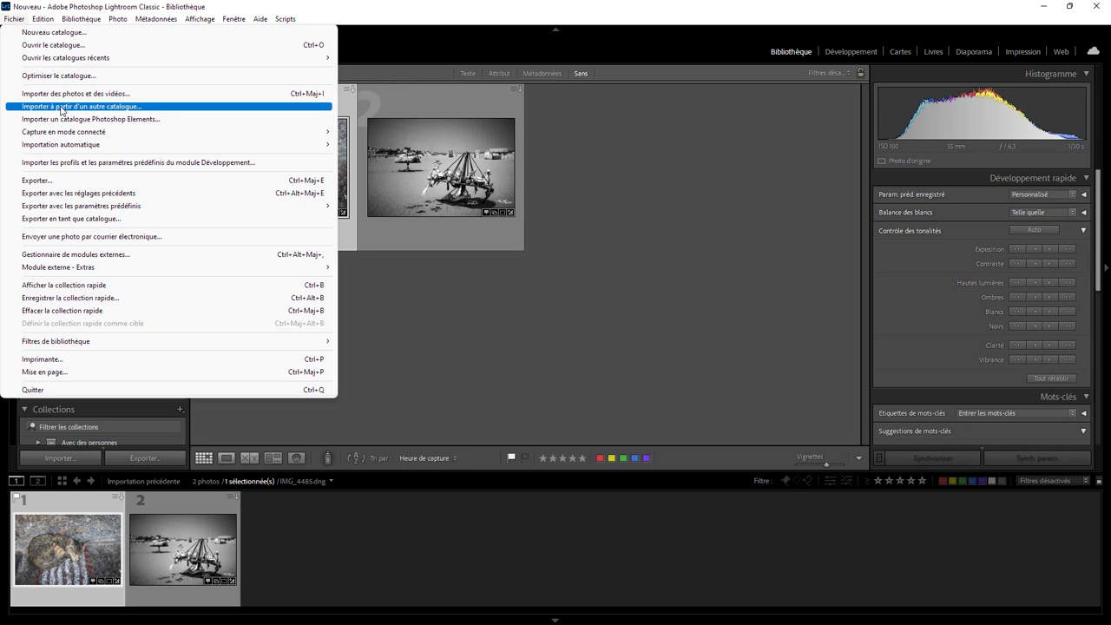
Step: Import the two photos from Corée\Corée.lrcat into the Nouveau catalog
click(61, 110)
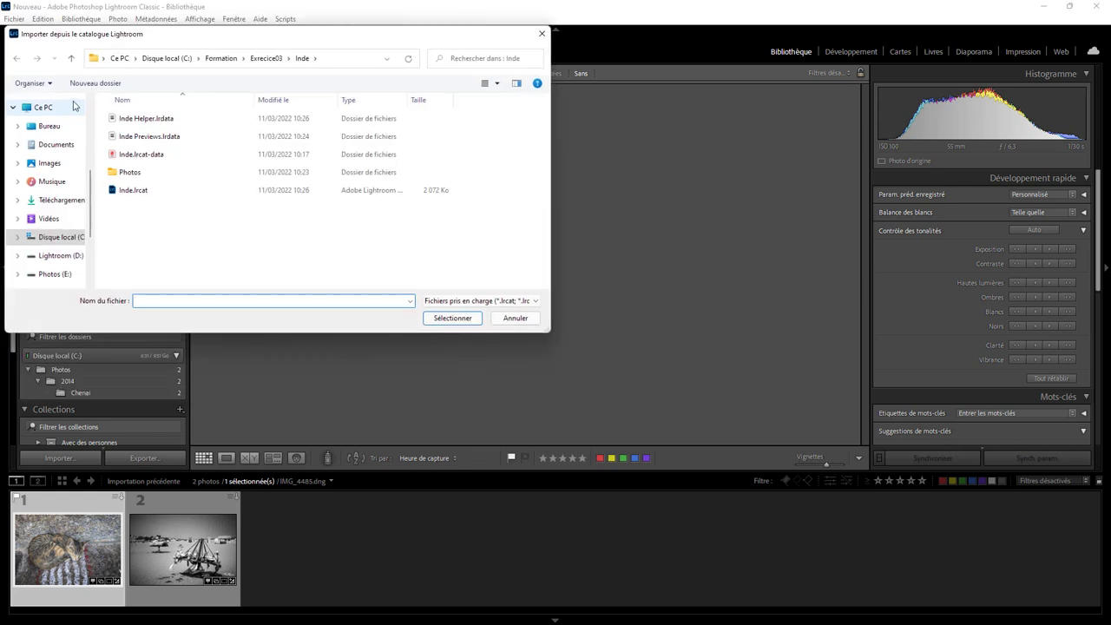
click(266, 60)
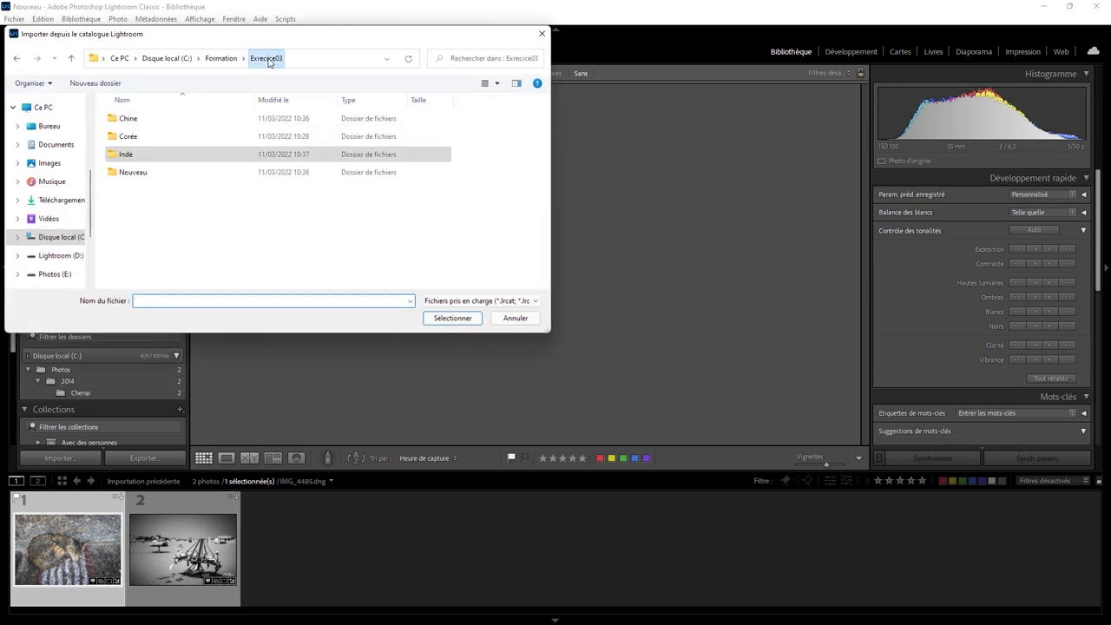
double_click(148, 137)
double_click(141, 191)
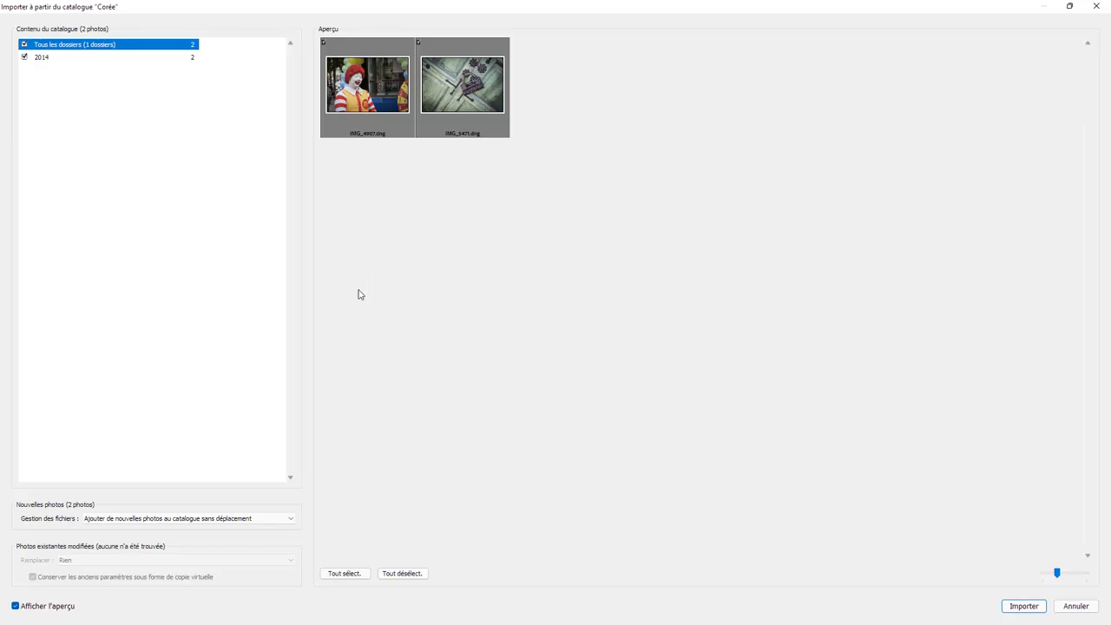
click(1024, 606)
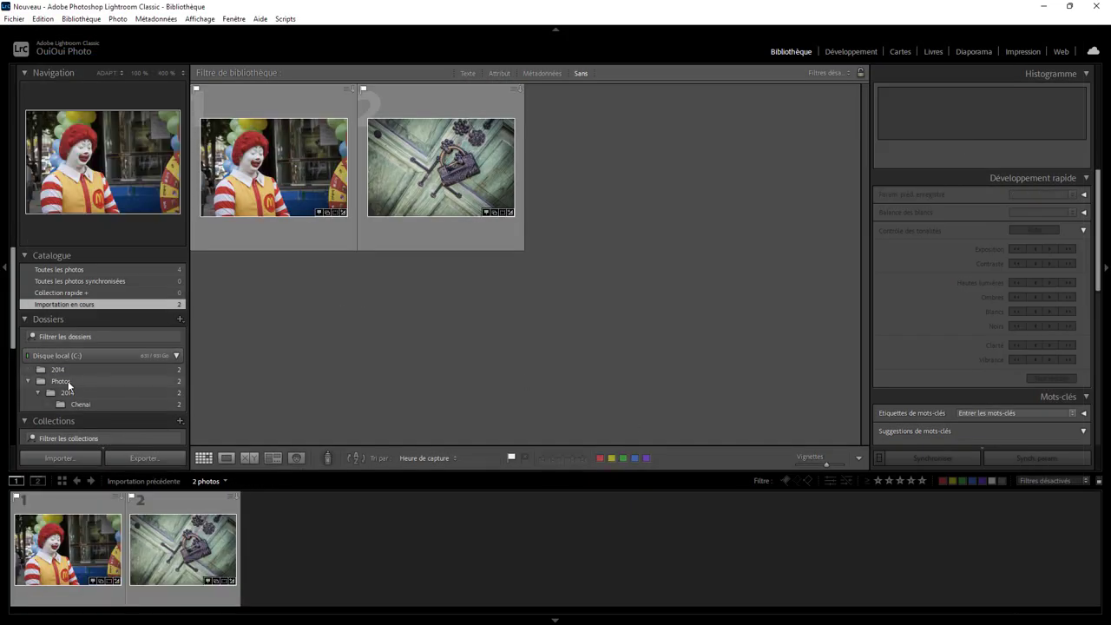
scroll(78, 354, down, 1)
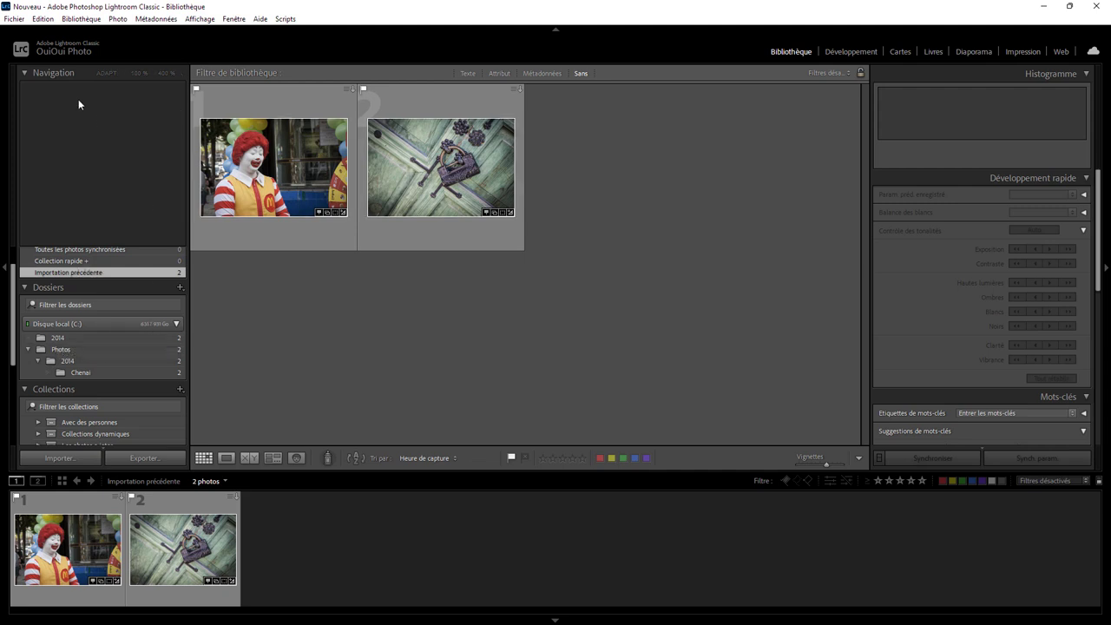
Step: Import Voyage220.dng and Voyage221.dng from Chine\Chine.lrcat into the Nouveau catalog
click(15, 19)
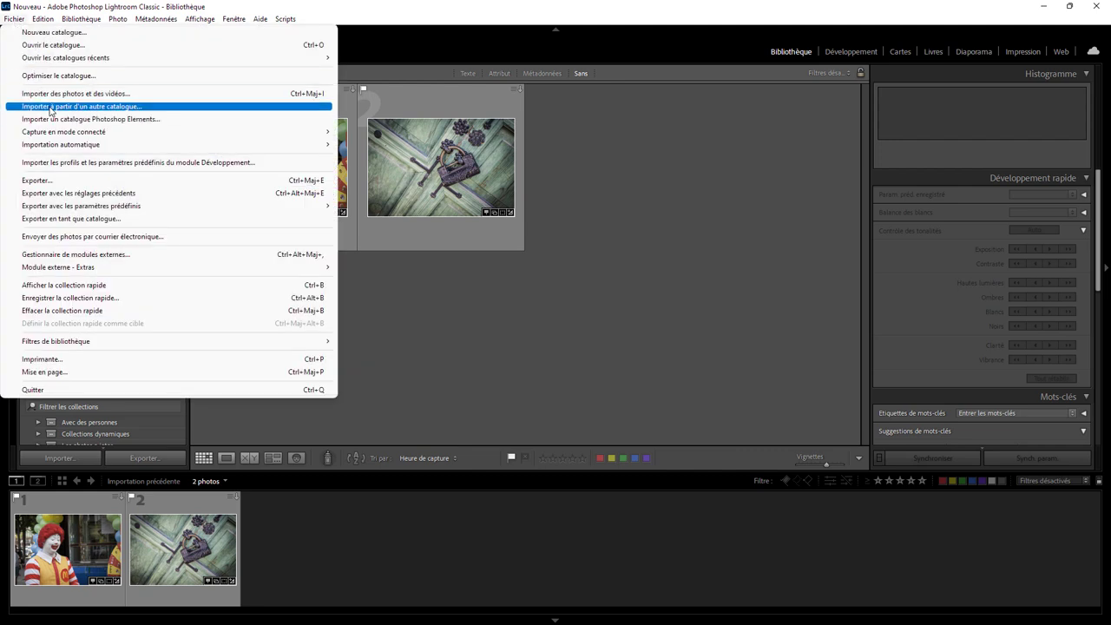
click(139, 106)
click(271, 58)
double_click(144, 120)
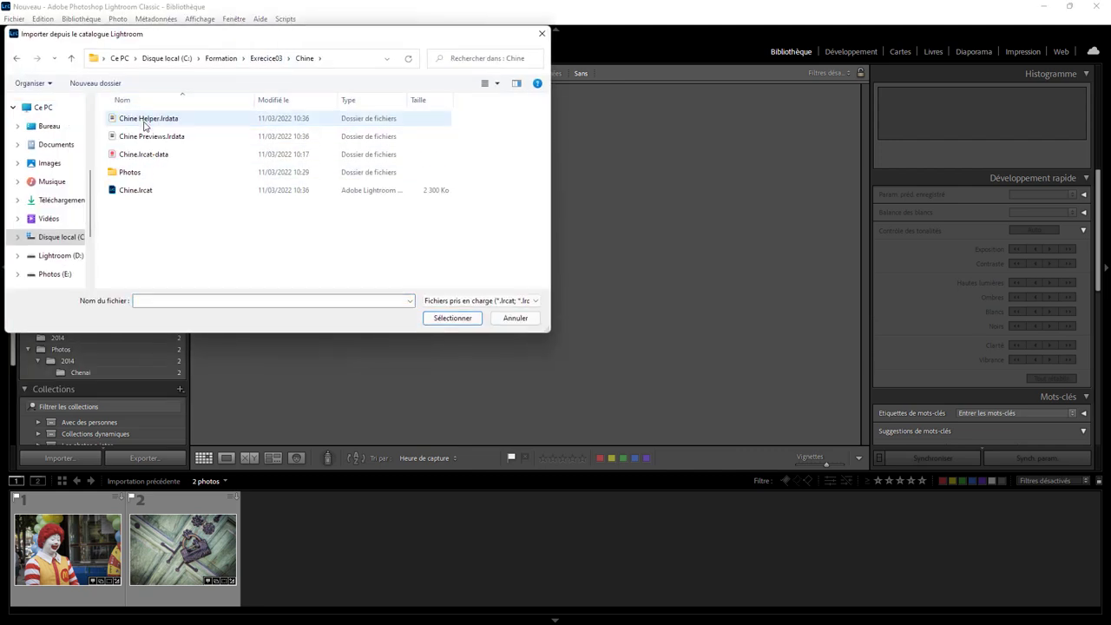
double_click(140, 191)
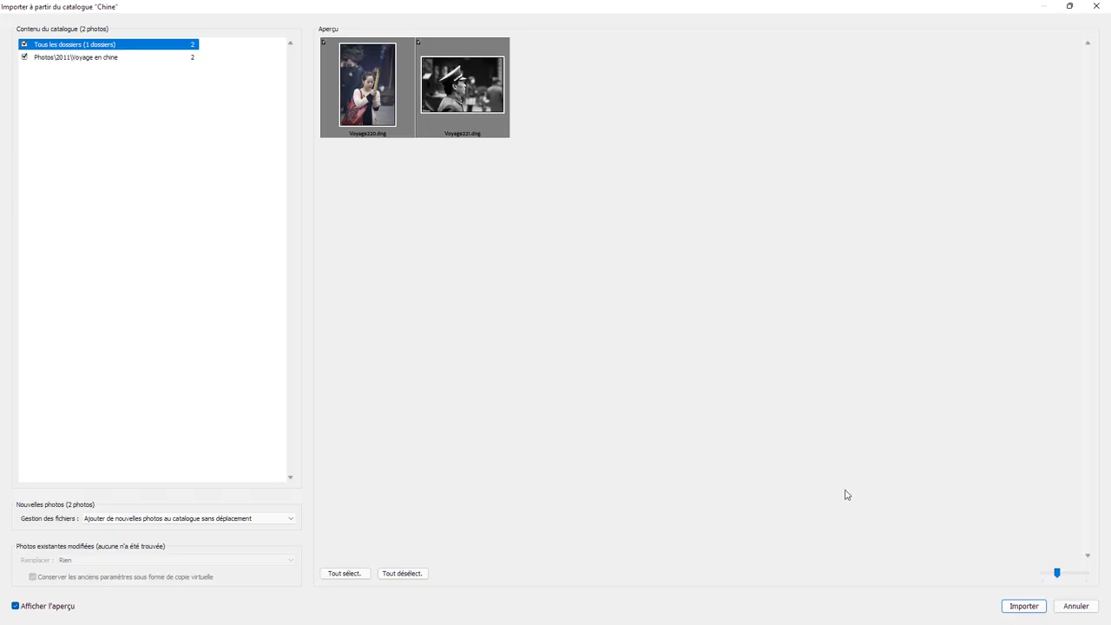
click(1013, 608)
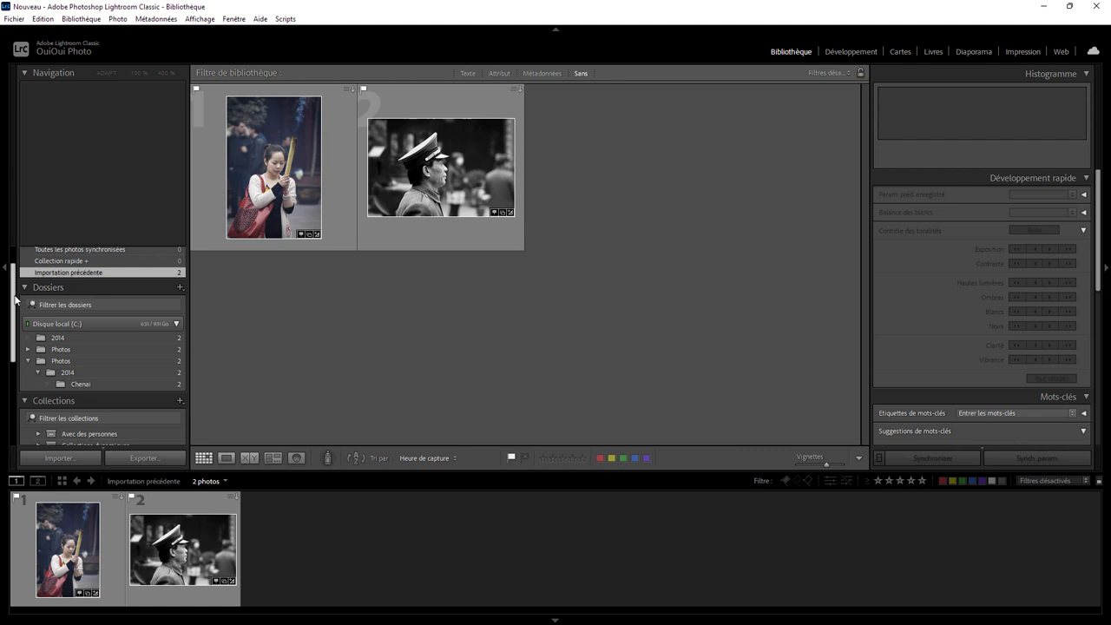
drag(18, 292, 11, 261)
Step: Show Toutes les photos to list all six Inde, Corée and Chine photos in the new catalog
click(59, 269)
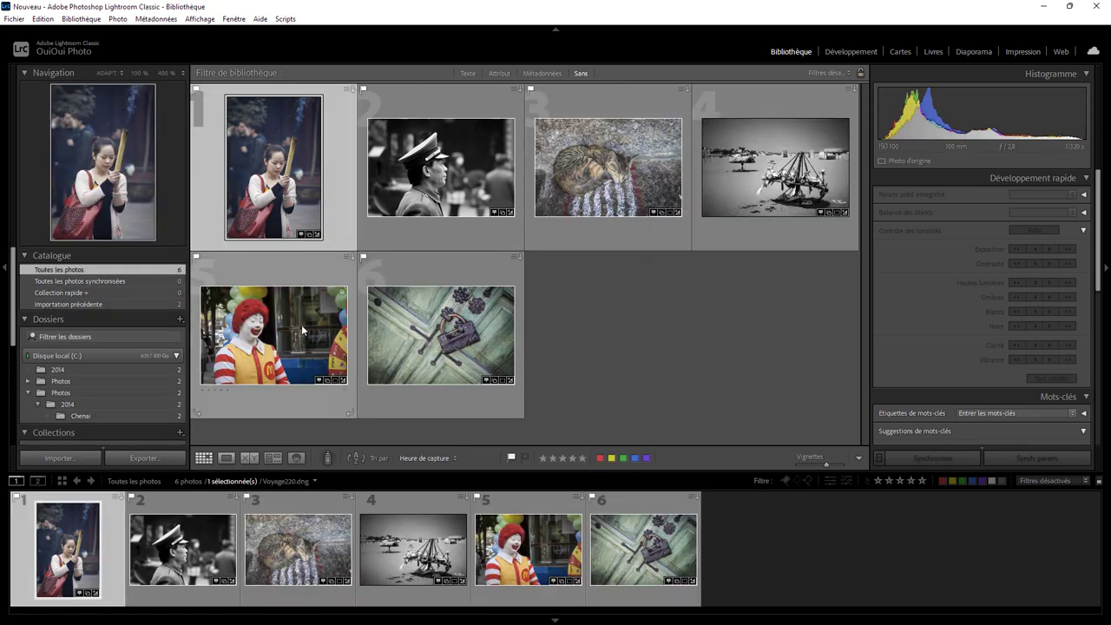